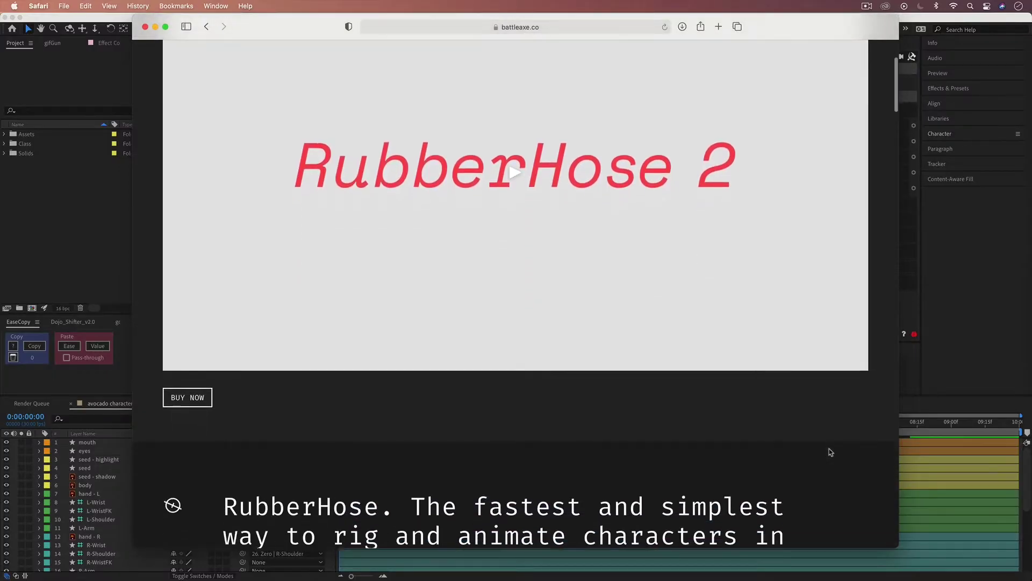
{"action": "scroll", "coordinate": [829, 448], "scroll_direction": "down", "scroll_amount": 2}
{"action": "scroll", "coordinate": [829, 448], "scroll_direction": "down", "scroll_amount": 2}
{"action": "scroll", "coordinate": [829, 448], "scroll_direction": "down", "scroll_amount": 3}
{"action": "scroll", "coordinate": [830, 448], "scroll_direction": "down", "scroll_amount": 2}
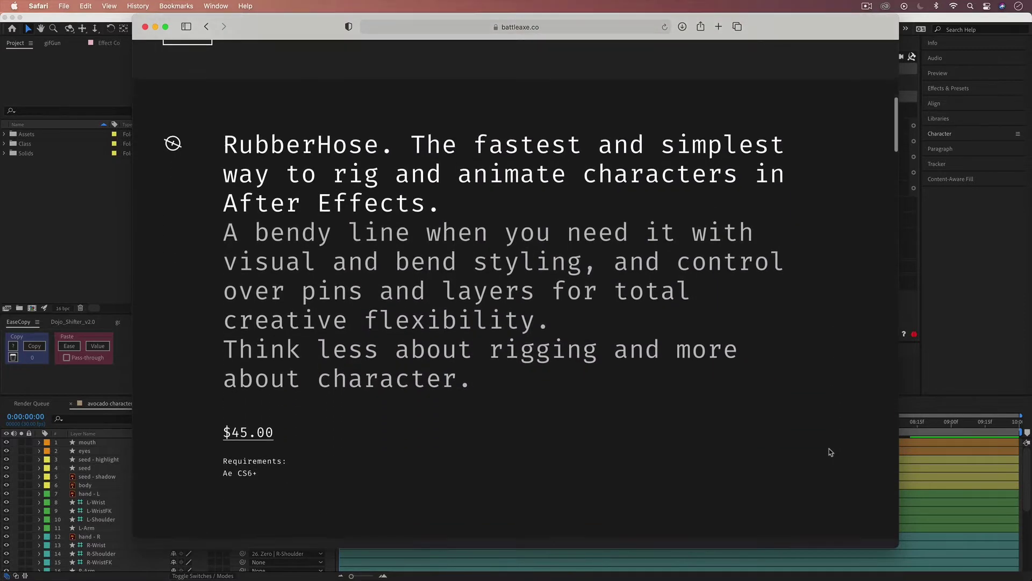
{"action": "scroll", "coordinate": [829, 448], "scroll_direction": "down", "scroll_amount": 3}
{"action": "scroll", "coordinate": [829, 448], "scroll_direction": "down", "scroll_amount": 2}
{"action": "scroll", "coordinate": [830, 448], "scroll_direction": "down", "scroll_amount": 3}
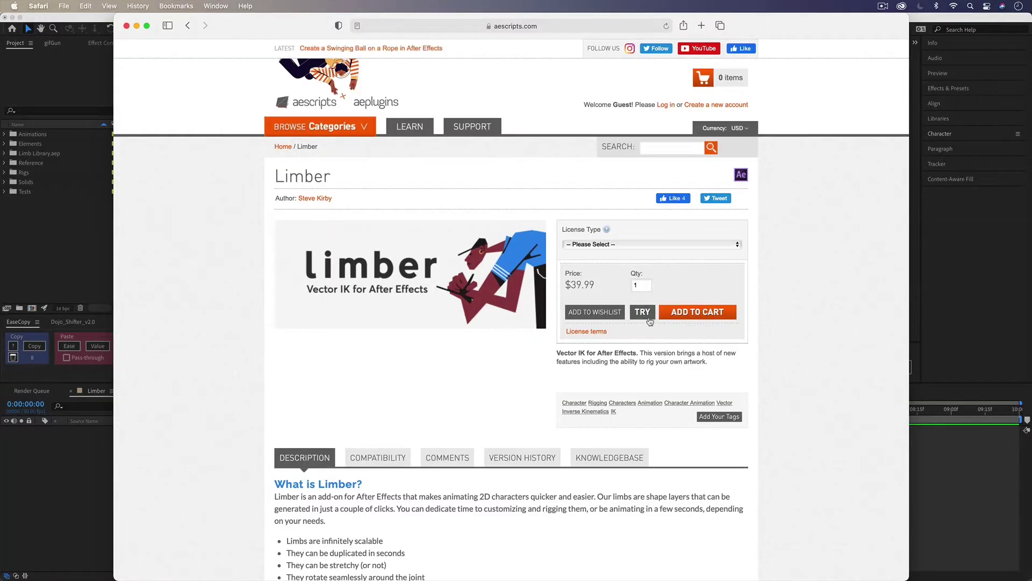
{"action": "scroll", "coordinate": [648, 374], "scroll_direction": "down", "scroll_amount": 1}
{"action": "scroll", "coordinate": [647, 375], "scroll_direction": "down", "scroll_amount": 4}
{"action": "scroll", "coordinate": [648, 375], "scroll_direction": "down", "scroll_amount": 1}
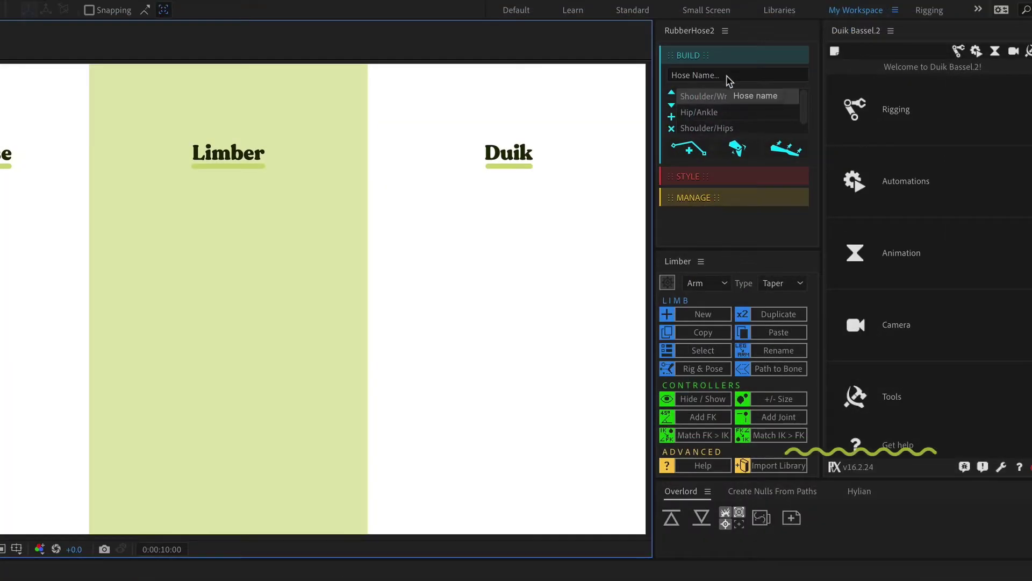
- Build a hose named 'RH arm', move it into the RubberHose column and adjust its length
{"action": "left_click", "coordinate": [727, 77]}
{"action": "type", "text": "RH arm"}
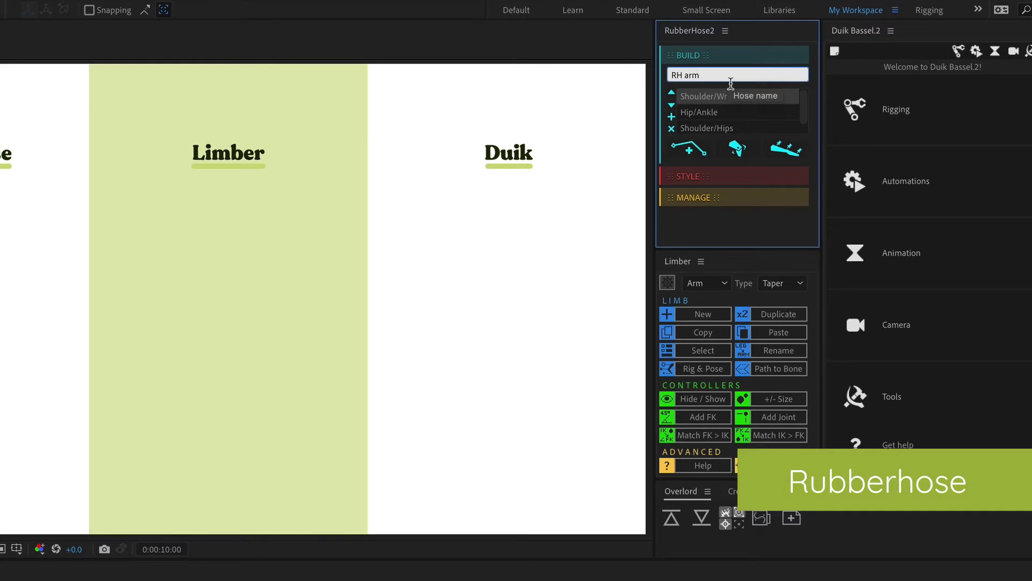
{"action": "left_click", "coordinate": [687, 154]}
{"action": "left_click_drag", "start_coordinate": [407, 308], "coordinate": [219, 321]}
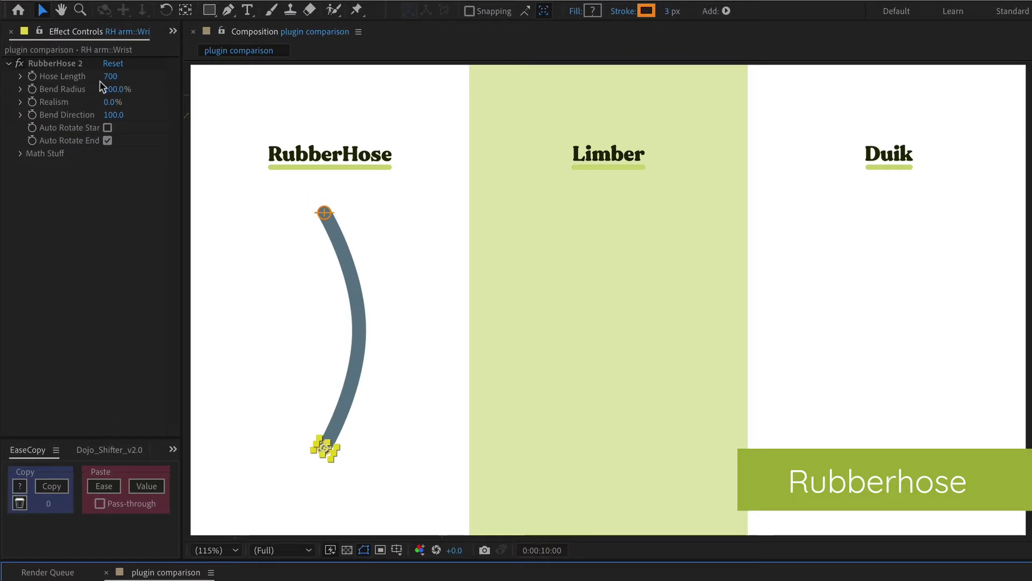
{"action": "mouse_move", "coordinate": [110, 75]}
{"action": "left_mouse_down"}
{"action": "mouse_move", "coordinate": [137, 86]}
{"action": "mouse_move", "coordinate": [117, 89]}
{"action": "left_mouse_up"}
- Give the hose a 32 px stroke in brown 9C7761
{"action": "left_click", "coordinate": [367, 322]}
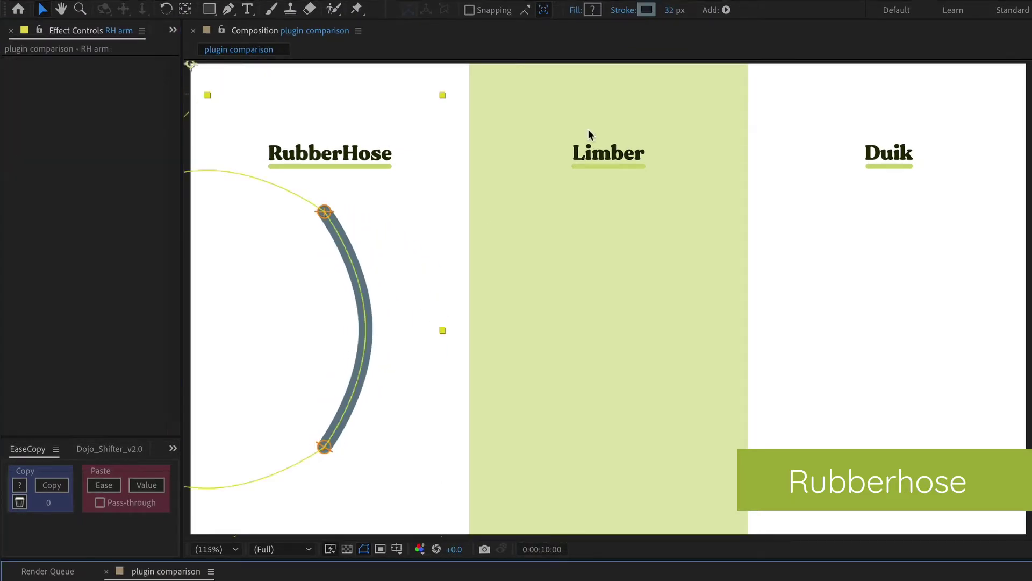
{"action": "left_click_drag", "start_coordinate": [686, 14], "coordinate": [691, 24]}
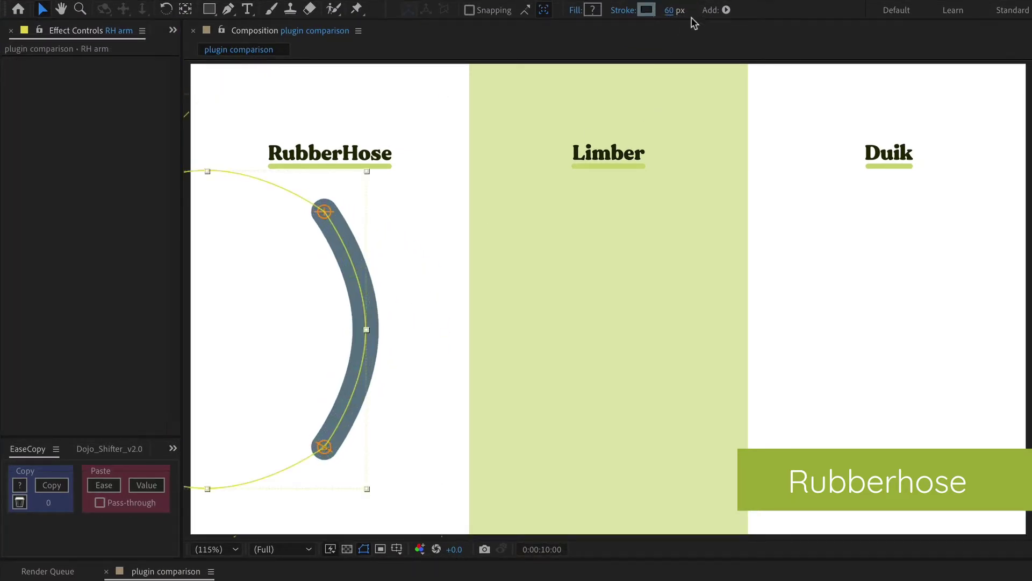
{"action": "type", "text": "32"}
{"action": "key", "text": "Return"}
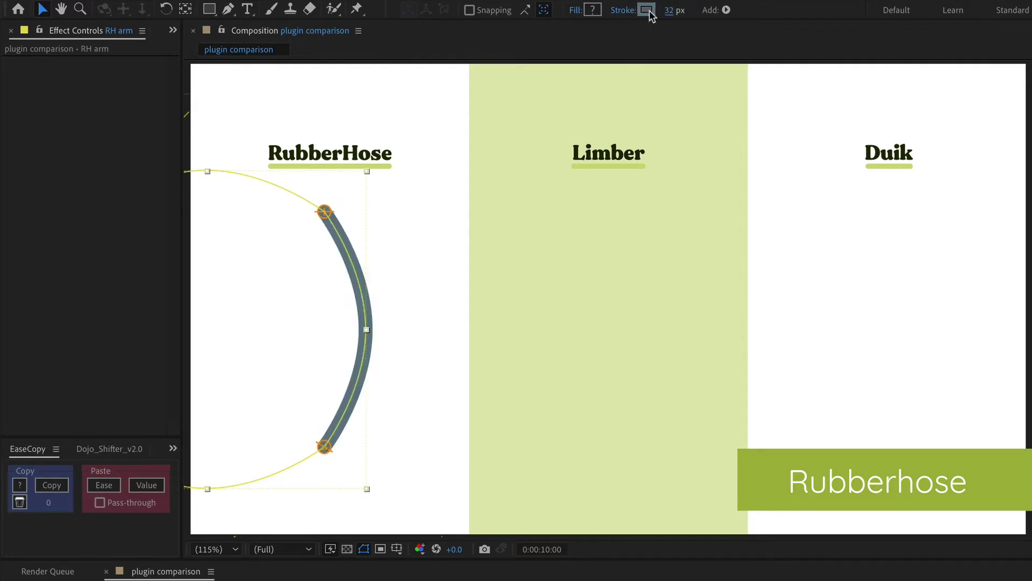
{"action": "left_click", "coordinate": [645, 9]}
{"action": "type", "text": "9C7761"}
{"action": "left_click", "coordinate": [801, 160]}
- From the wrist controller, flip the Bend Direction left and lower the Bend Radius
{"action": "left_click", "coordinate": [324, 446]}
{"action": "left_click_drag", "start_coordinate": [116, 115], "coordinate": [4, 114]}
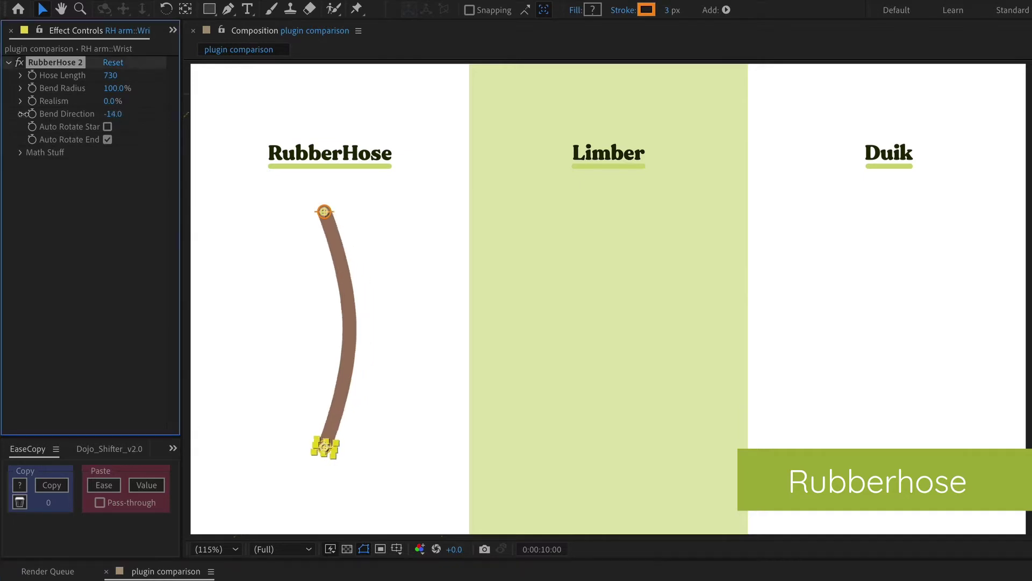
{"action": "left_click_drag", "start_coordinate": [113, 118], "coordinate": [4, 119]}
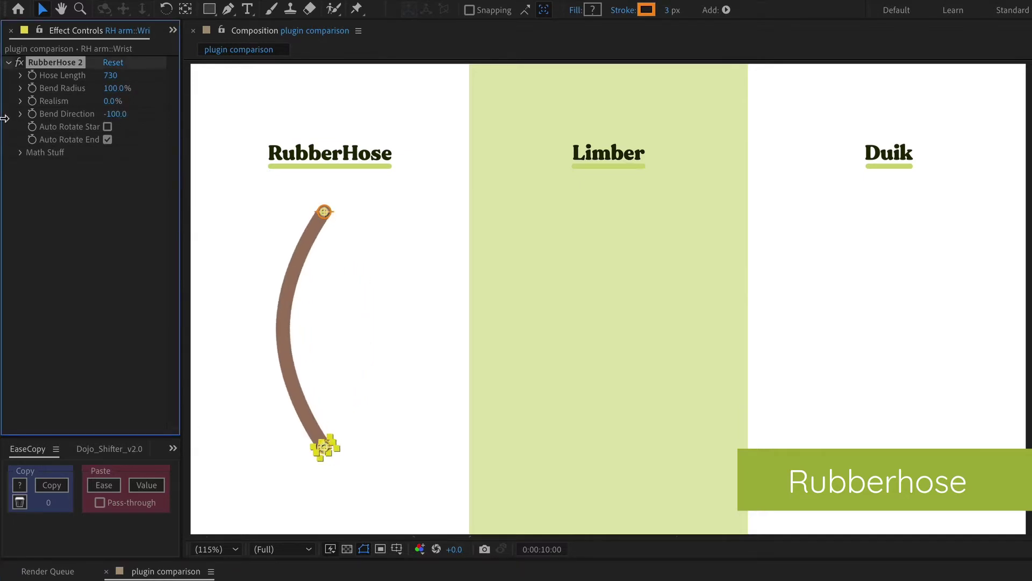
{"action": "left_click_drag", "start_coordinate": [199, 91], "coordinate": [89, 100]}
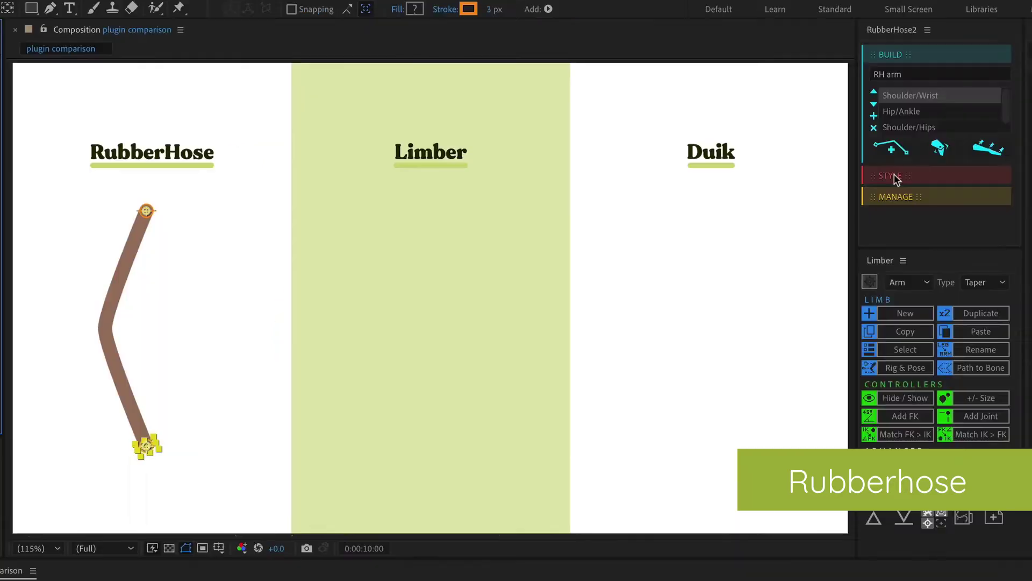
{"action": "scroll", "coordinate": [902, 128], "scroll_direction": "up", "scroll_amount": 5}
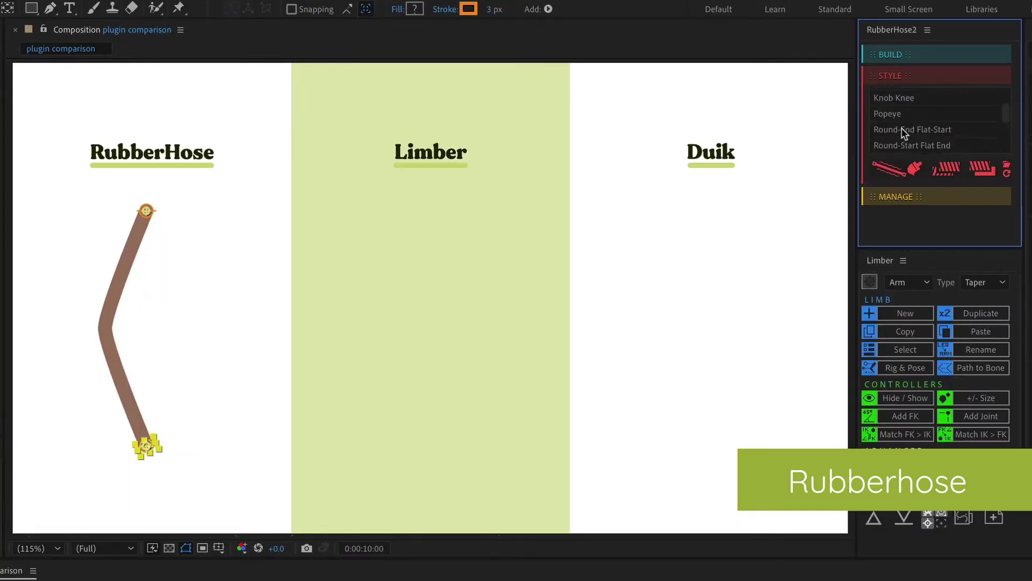
- Apply the Edge Highlight style to the hose and collapse its layer contents
{"action": "left_click", "coordinate": [900, 111]}
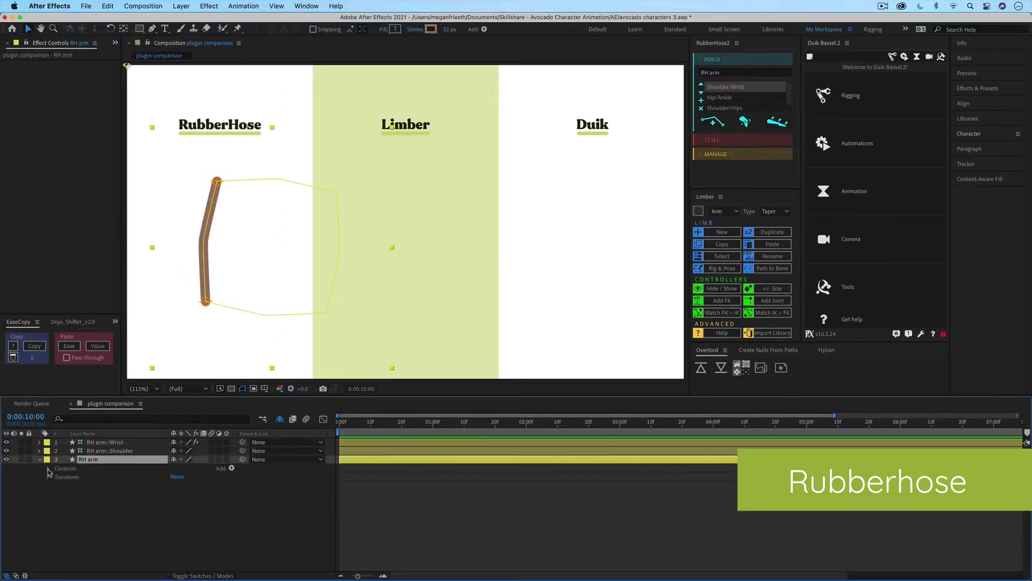
{"action": "left_click", "coordinate": [73, 501]}
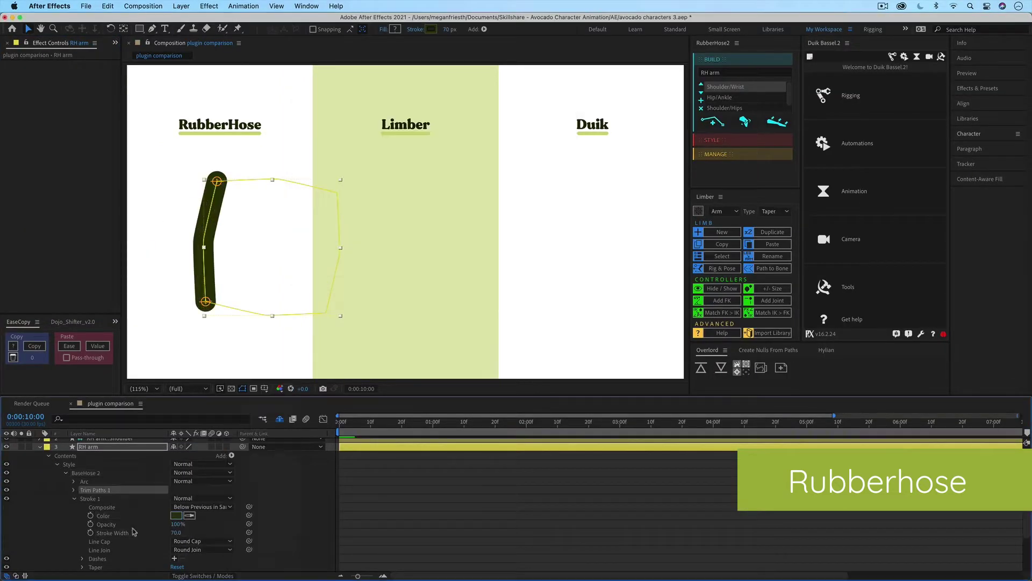
{"action": "left_click", "coordinate": [81, 485]}
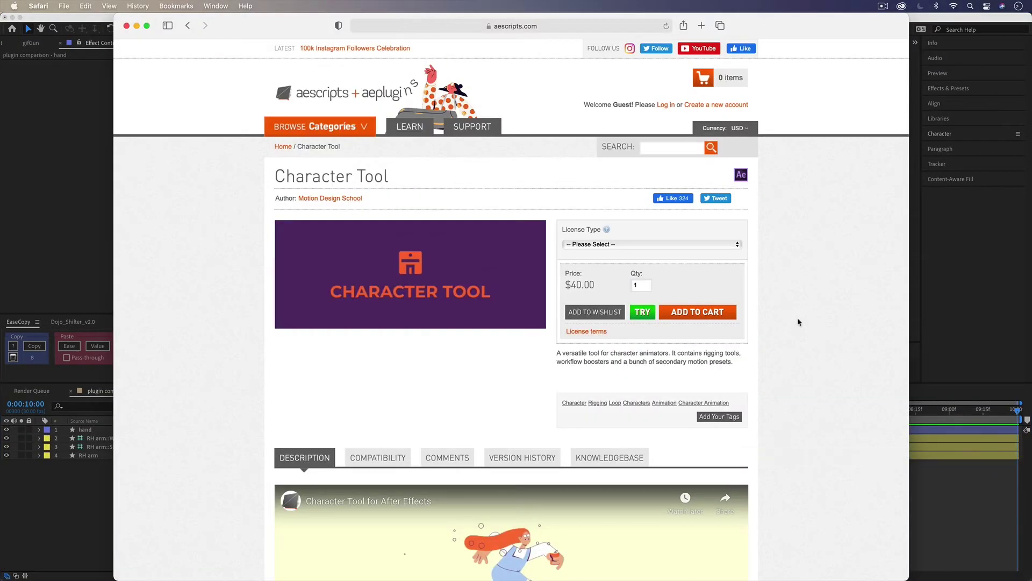
{"action": "scroll", "coordinate": [799, 322], "scroll_direction": "down", "scroll_amount": 1}
{"action": "scroll", "coordinate": [799, 322], "scroll_direction": "down", "scroll_amount": 3}
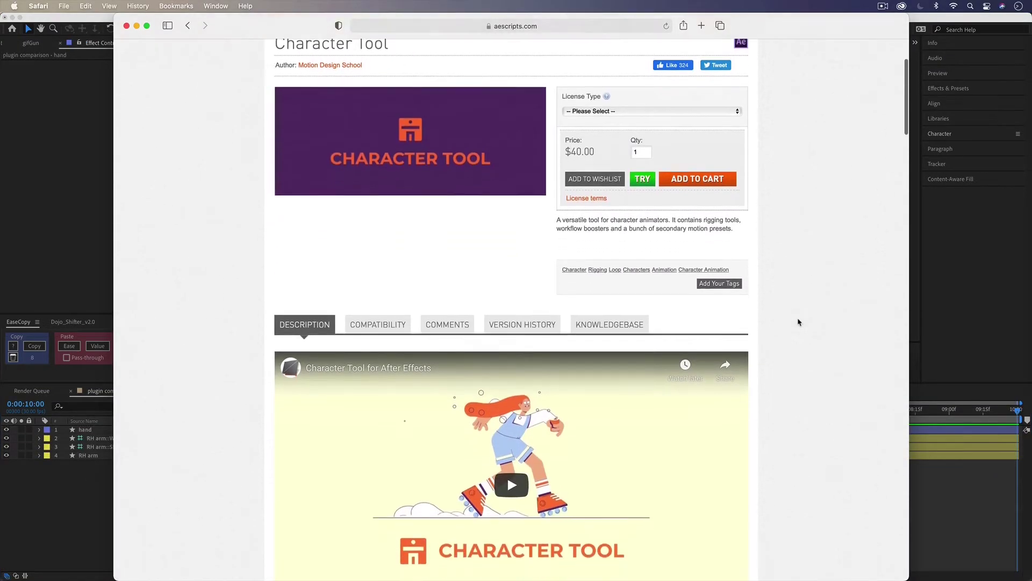
{"action": "scroll", "coordinate": [799, 321], "scroll_direction": "down", "scroll_amount": 3}
{"action": "scroll", "coordinate": [799, 322], "scroll_direction": "down", "scroll_amount": 2}
{"action": "scroll", "coordinate": [798, 322], "scroll_direction": "down", "scroll_amount": 4}
{"action": "scroll", "coordinate": [799, 322], "scroll_direction": "down", "scroll_amount": 2}
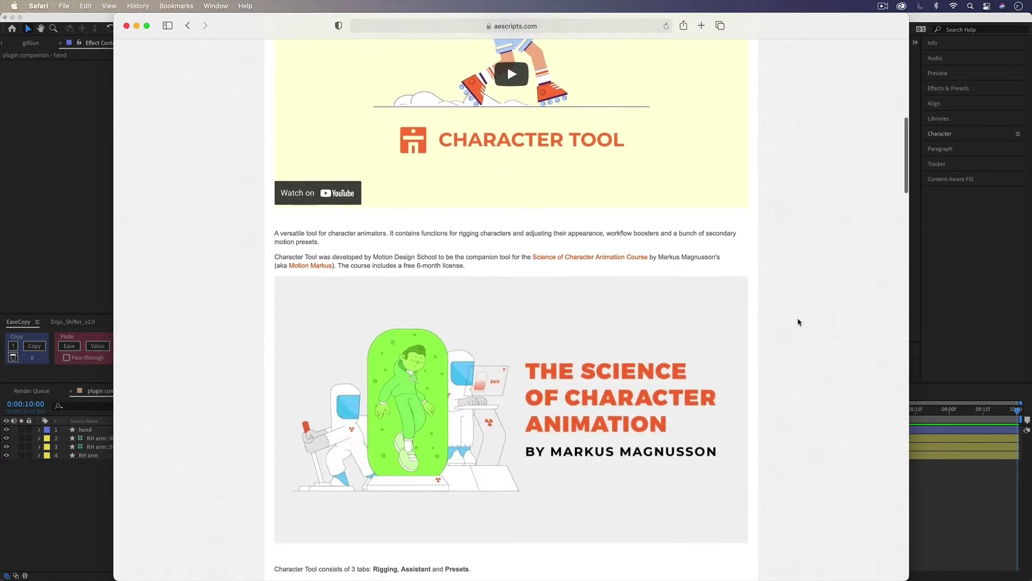
{"action": "scroll", "coordinate": [799, 322], "scroll_direction": "down", "scroll_amount": 3}
{"action": "scroll", "coordinate": [799, 322], "scroll_direction": "down", "scroll_amount": 3}
{"action": "scroll", "coordinate": [799, 322], "scroll_direction": "down", "scroll_amount": 3}
{"action": "scroll", "coordinate": [799, 322], "scroll_direction": "down", "scroll_amount": 2}
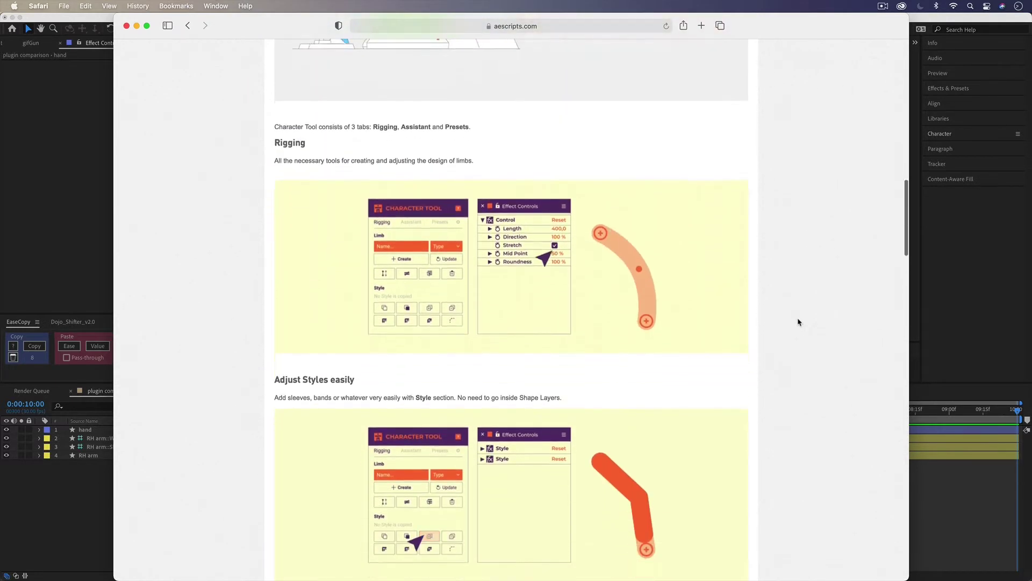
{"action": "scroll", "coordinate": [799, 322], "scroll_direction": "down", "scroll_amount": 2}
{"action": "scroll", "coordinate": [798, 321], "scroll_direction": "down", "scroll_amount": 1}
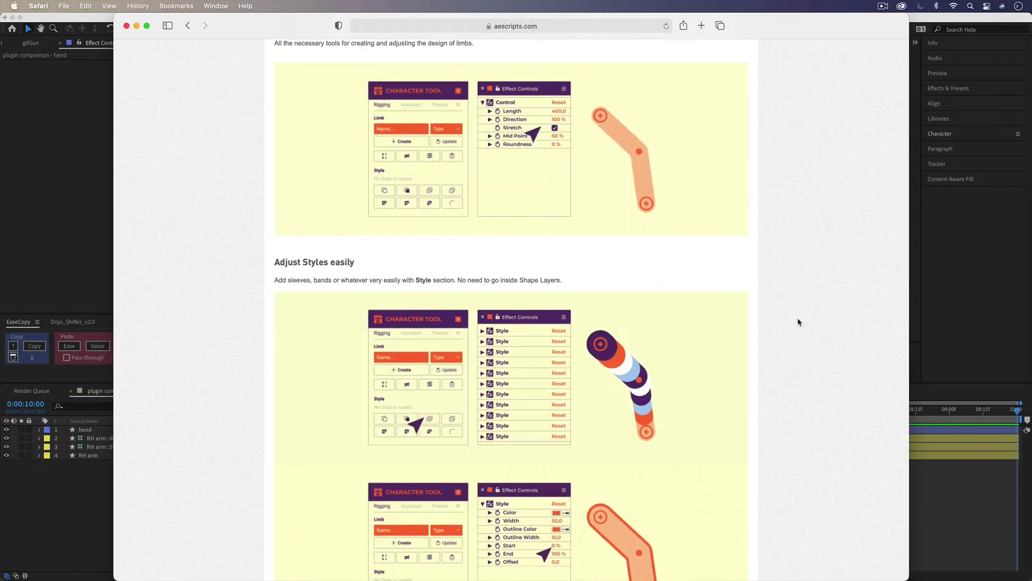
{"action": "scroll", "coordinate": [799, 322], "scroll_direction": "down", "scroll_amount": 2}
{"action": "scroll", "coordinate": [798, 322], "scroll_direction": "down", "scroll_amount": 1}
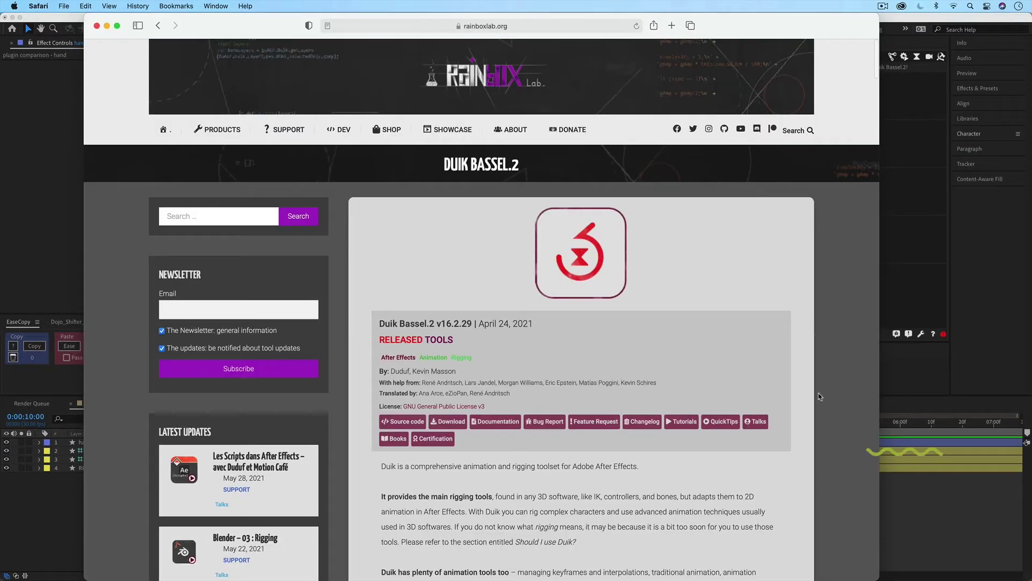
{"action": "scroll", "coordinate": [819, 395], "scroll_direction": "down", "scroll_amount": 3}
{"action": "scroll", "coordinate": [818, 396], "scroll_direction": "down", "scroll_amount": 4}
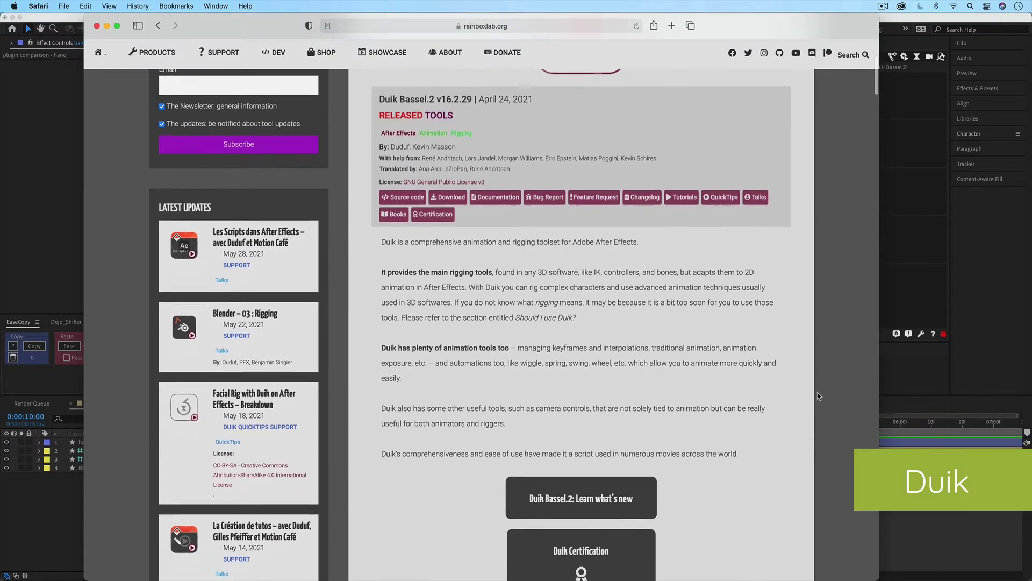
{"action": "scroll", "coordinate": [818, 395], "scroll_direction": "down", "scroll_amount": 3}
{"action": "scroll", "coordinate": [818, 396], "scroll_direction": "down", "scroll_amount": 4}
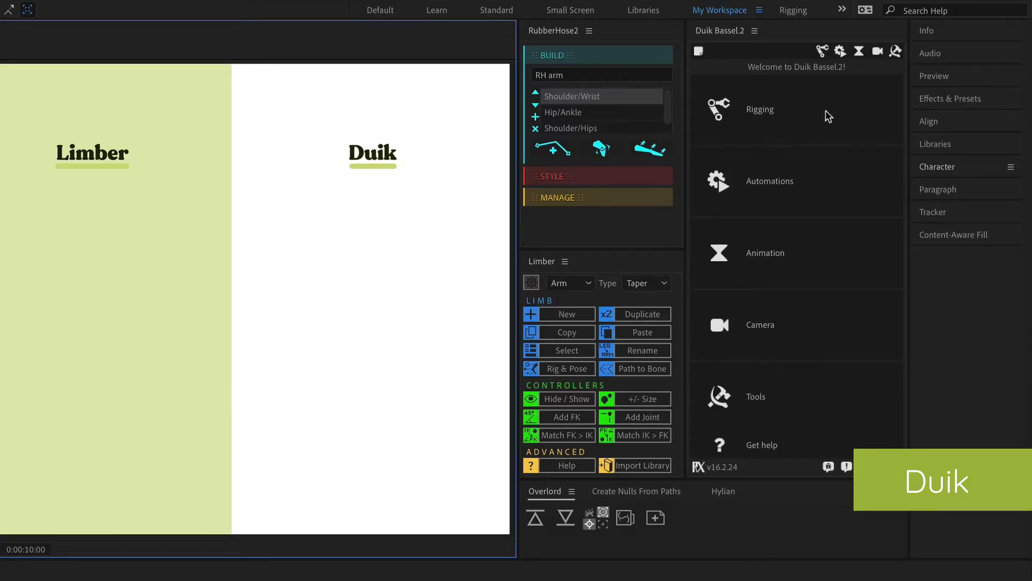
- Browse Duik's Rigging, Automations, Animation and Camera sections
{"action": "left_click", "coordinate": [826, 116]}
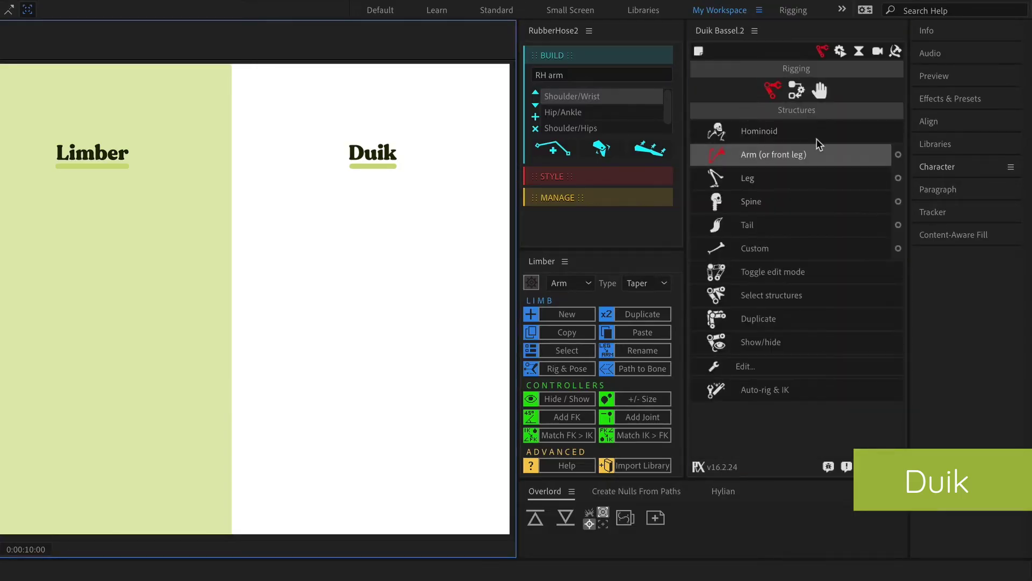
{"action": "left_click", "coordinate": [822, 95]}
{"action": "left_click", "coordinate": [860, 50]}
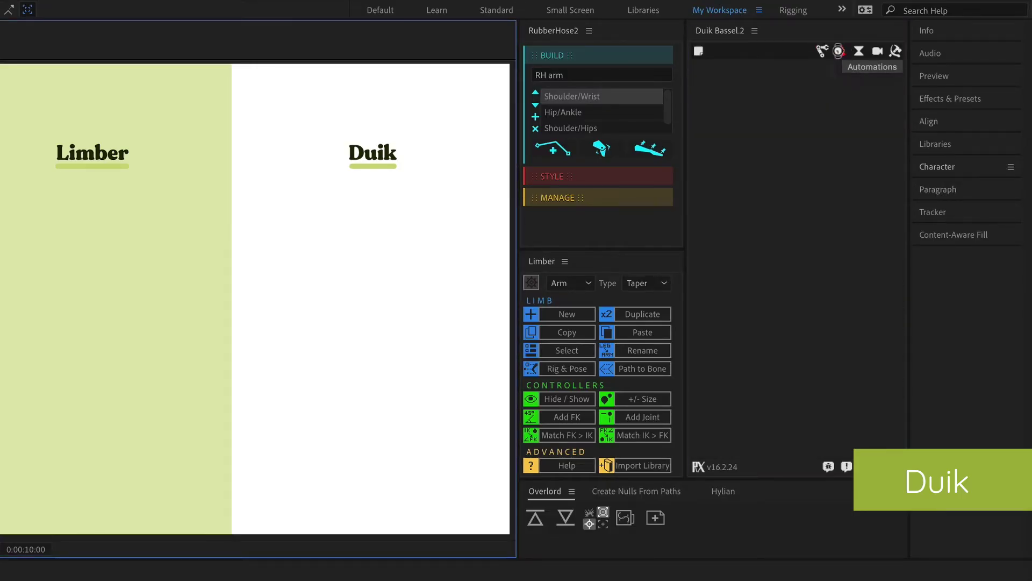
{"action": "left_click", "coordinate": [860, 51]}
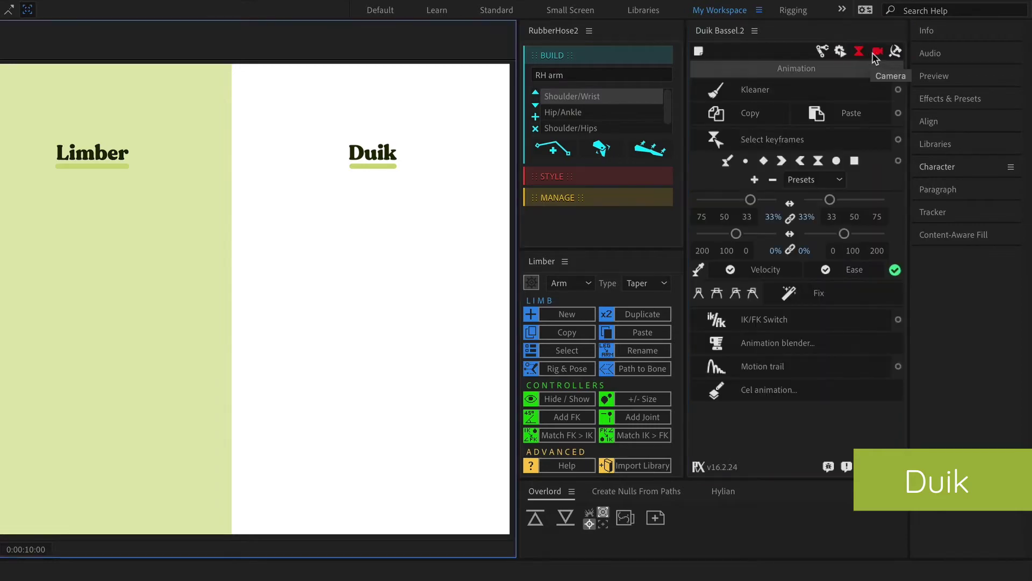
{"action": "left_click", "coordinate": [878, 51]}
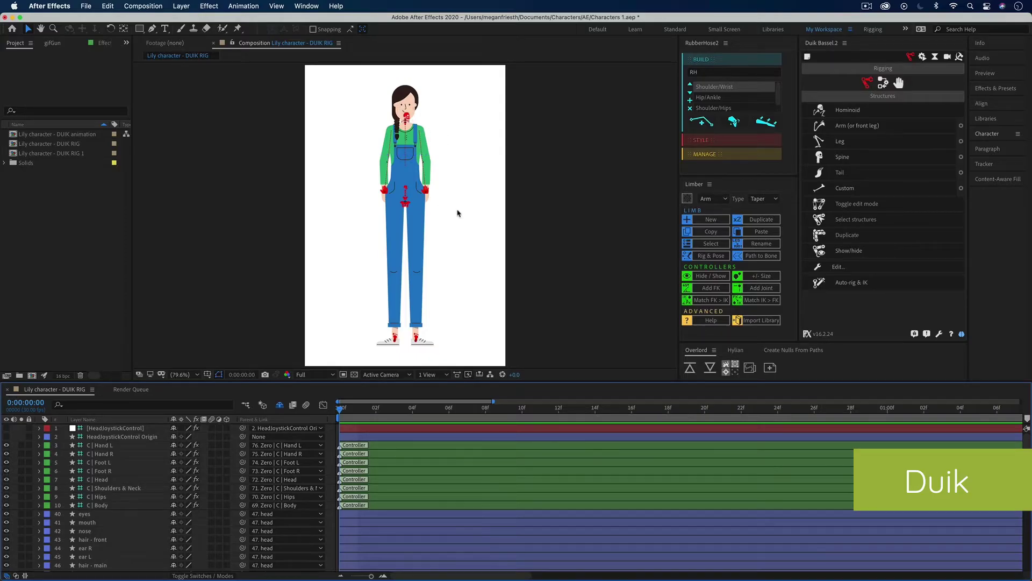
- Nudge Lily's hips controller left to test the rig, then undo the move
{"action": "left_click", "coordinate": [426, 190]}
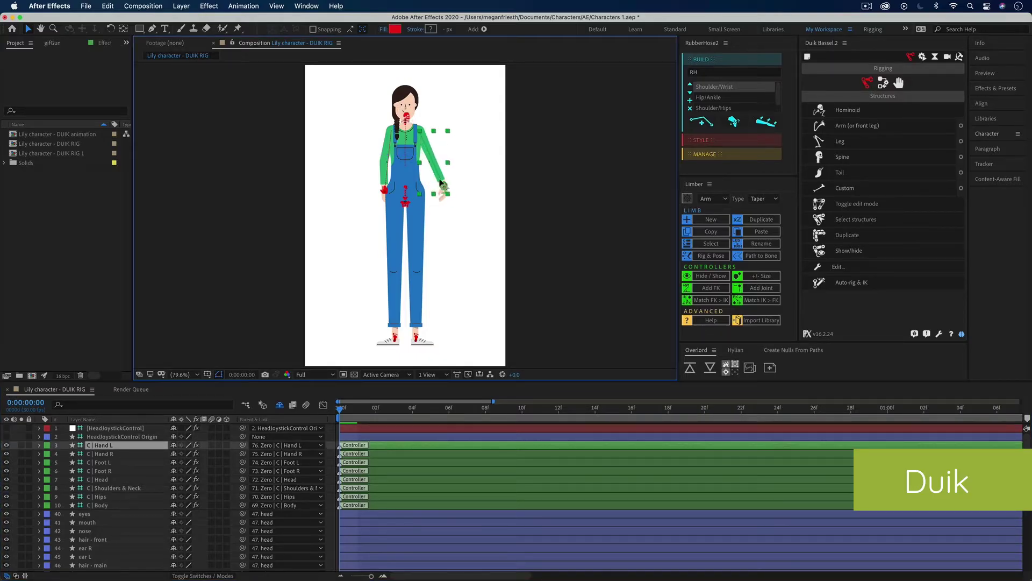
{"action": "left_click", "coordinate": [409, 208]}
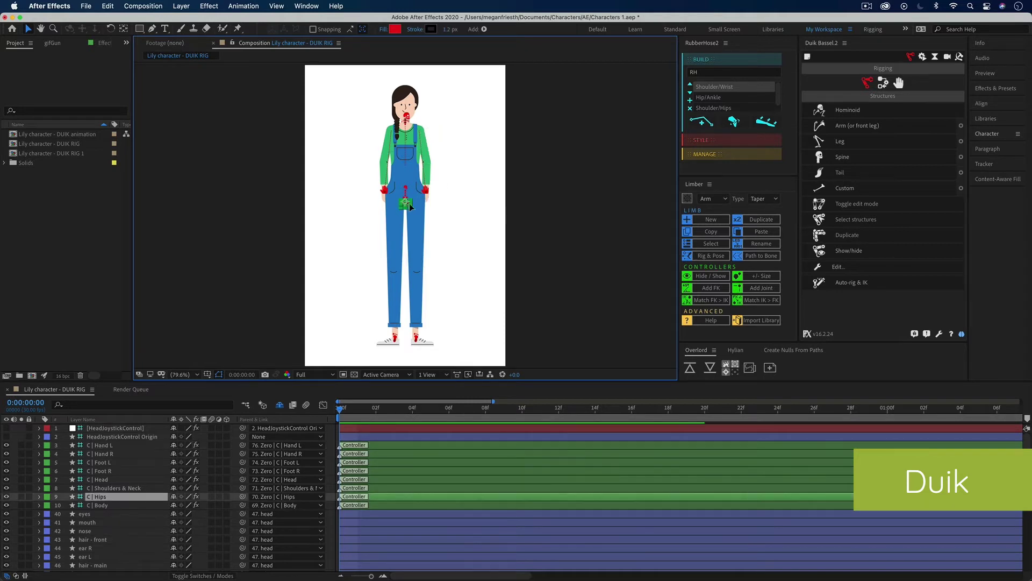
{"action": "left_click_drag", "start_coordinate": [401, 203], "coordinate": [398, 206]}
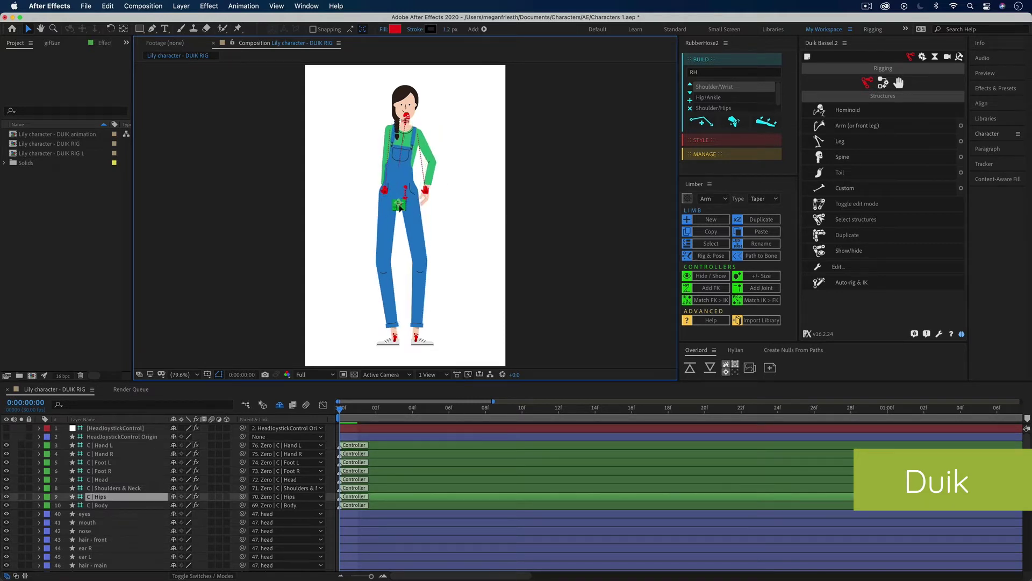
{"action": "key", "text": "super+z"}
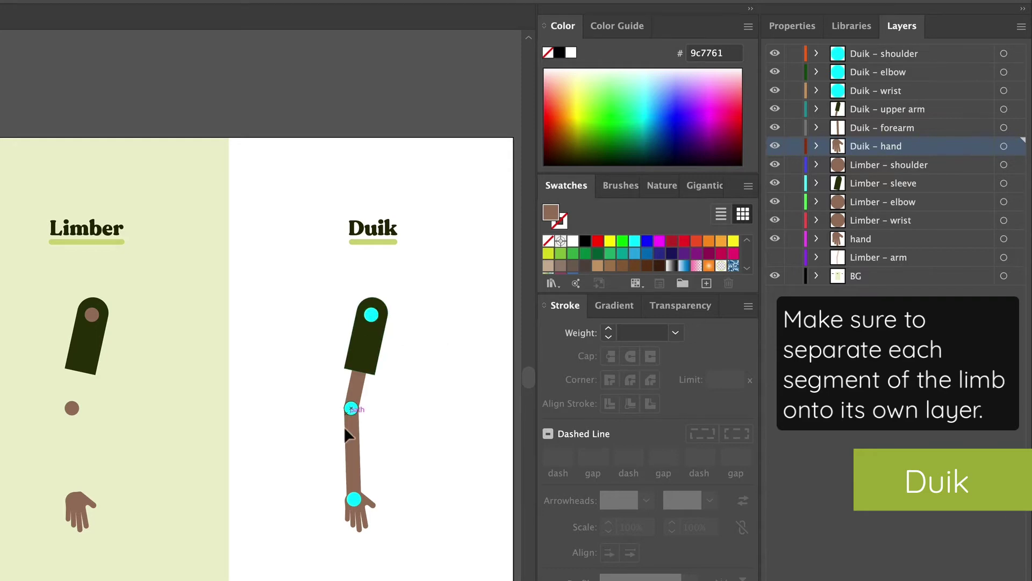
- Select the BG layer, then create a Duik arm bone structure
{"action": "left_click", "coordinate": [387, 378]}
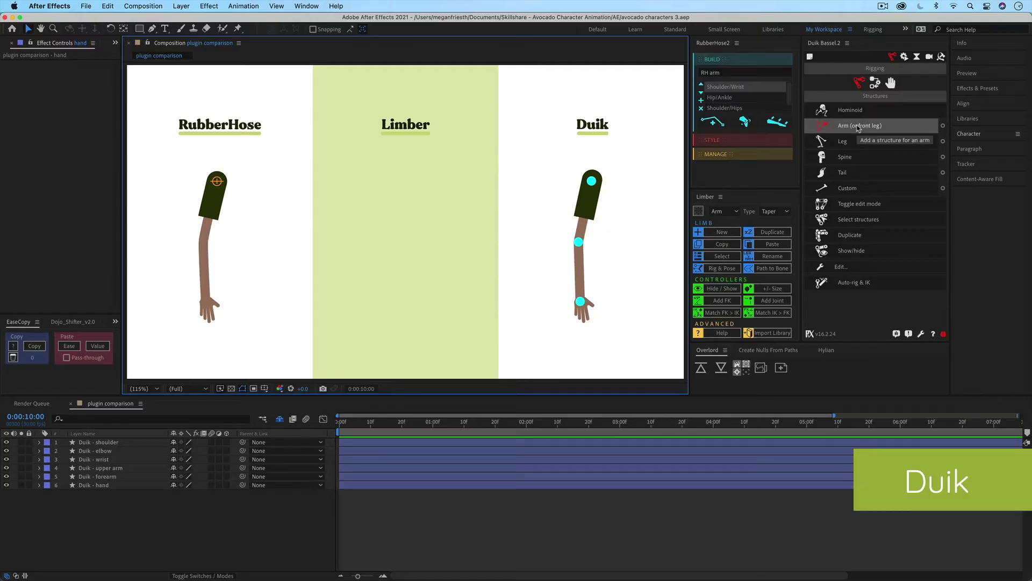
{"action": "left_click", "coordinate": [860, 125]}
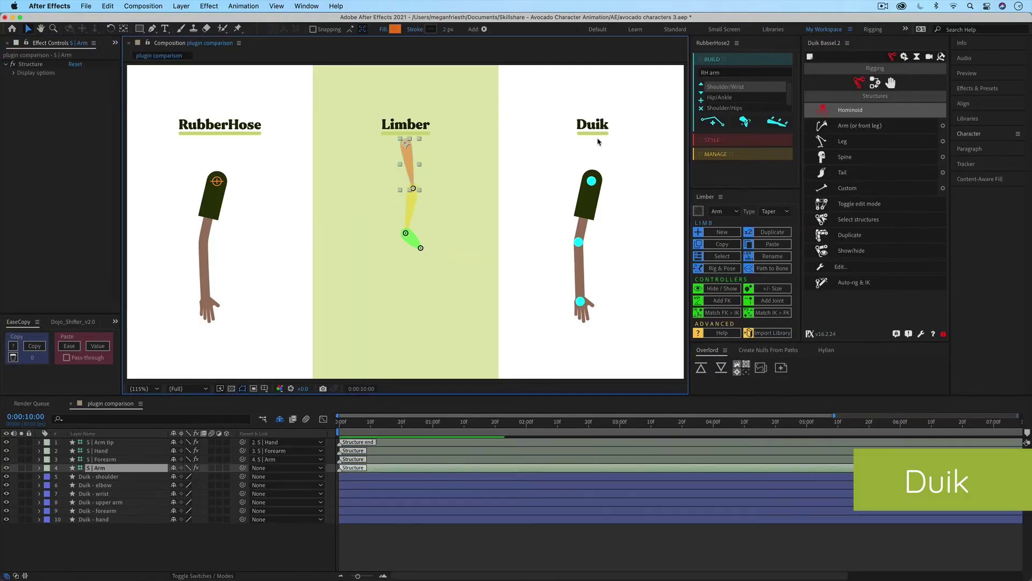
{"action": "scroll", "coordinate": [658, 194], "scroll_direction": "up", "scroll_amount": 5}
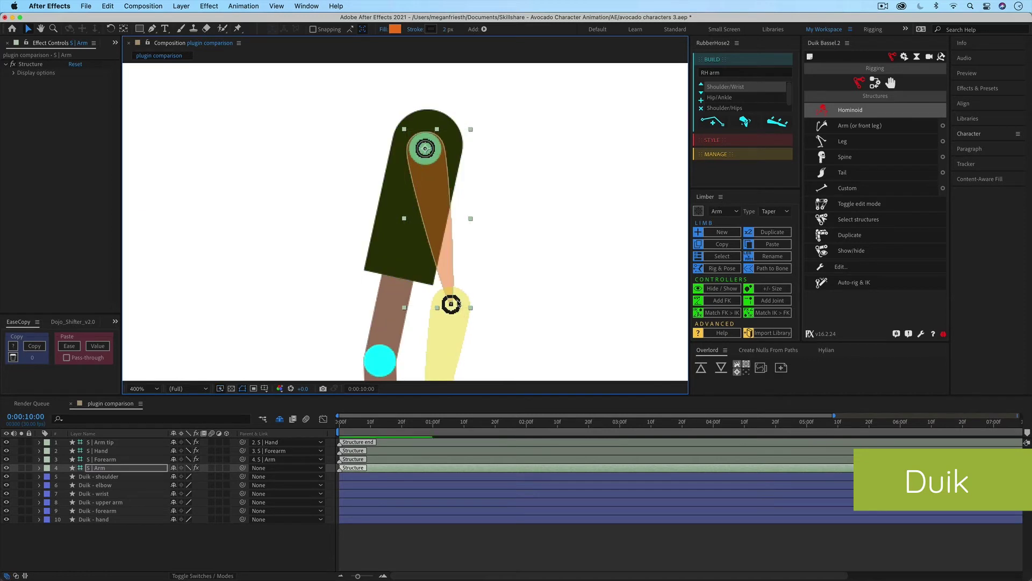
- Align the Duik bone structure and its elbow and wrist joints to the arm art
{"action": "left_click_drag", "start_coordinate": [509, 322], "coordinate": [497, 227]}
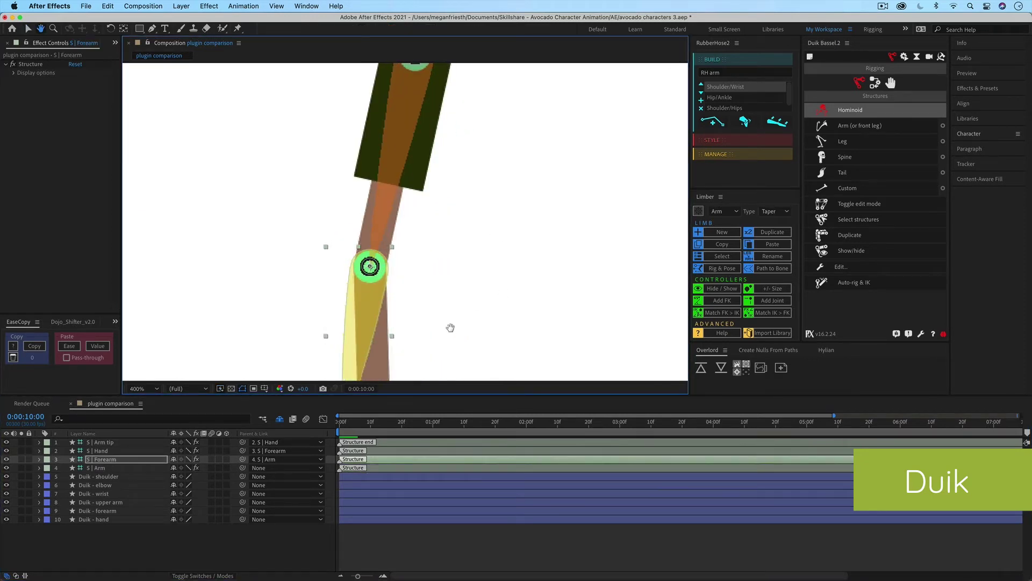
{"action": "mouse_move", "coordinate": [449, 325]}
{"action": "left_mouse_down"}
{"action": "mouse_move", "coordinate": [345, 255]}
{"action": "mouse_move", "coordinate": [368, 300]}
{"action": "left_mouse_up"}
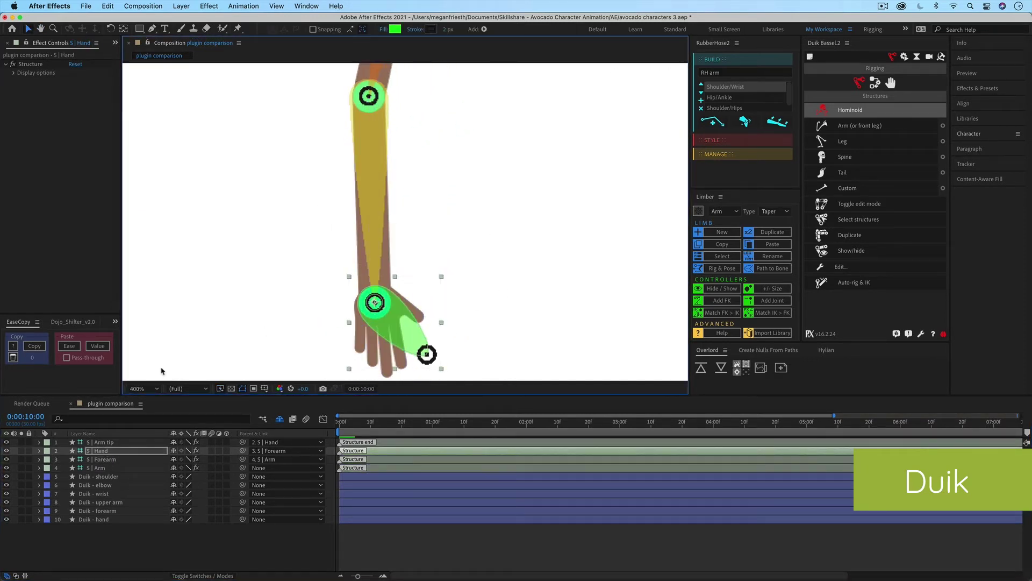
{"action": "left_click_drag", "start_coordinate": [479, 306], "coordinate": [478, 225]}
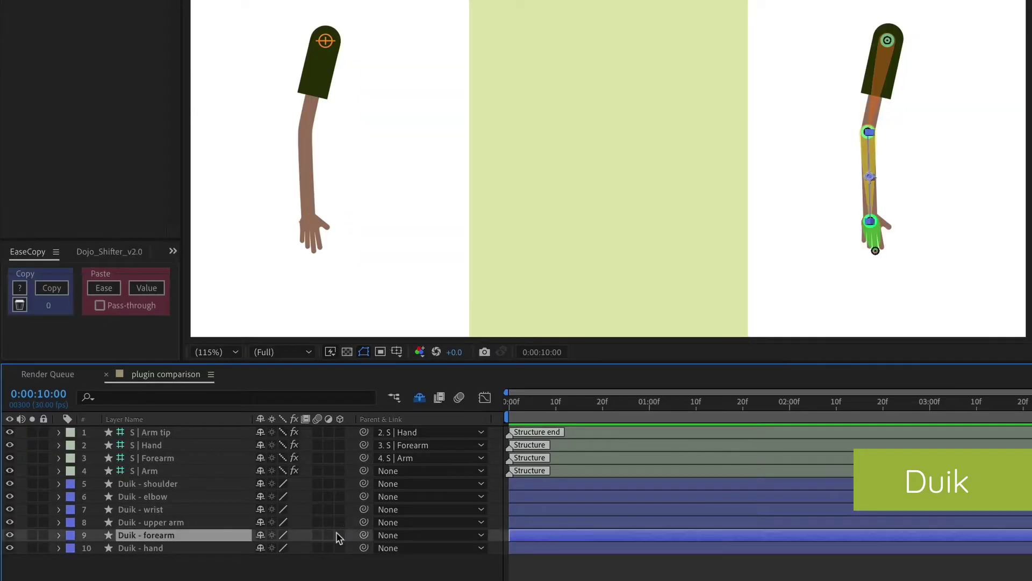
- Parent the Duik forearm, upper arm and hand layers to their bones
{"action": "mouse_move", "coordinate": [365, 535]}
{"action": "left_mouse_down"}
{"action": "mouse_move", "coordinate": [171, 459]}
{"action": "mouse_move", "coordinate": [134, 470]}
{"action": "left_mouse_up"}
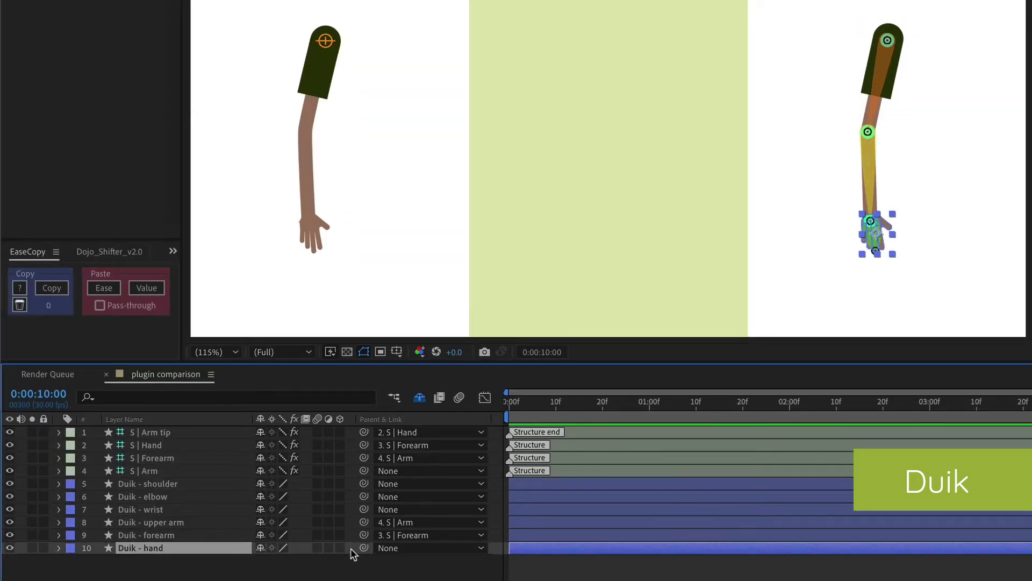
{"action": "left_click_drag", "start_coordinate": [363, 548], "coordinate": [151, 449]}
{"action": "left_click", "coordinate": [101, 442]}
{"action": "left_click", "coordinate": [101, 468], "text": "shift"}
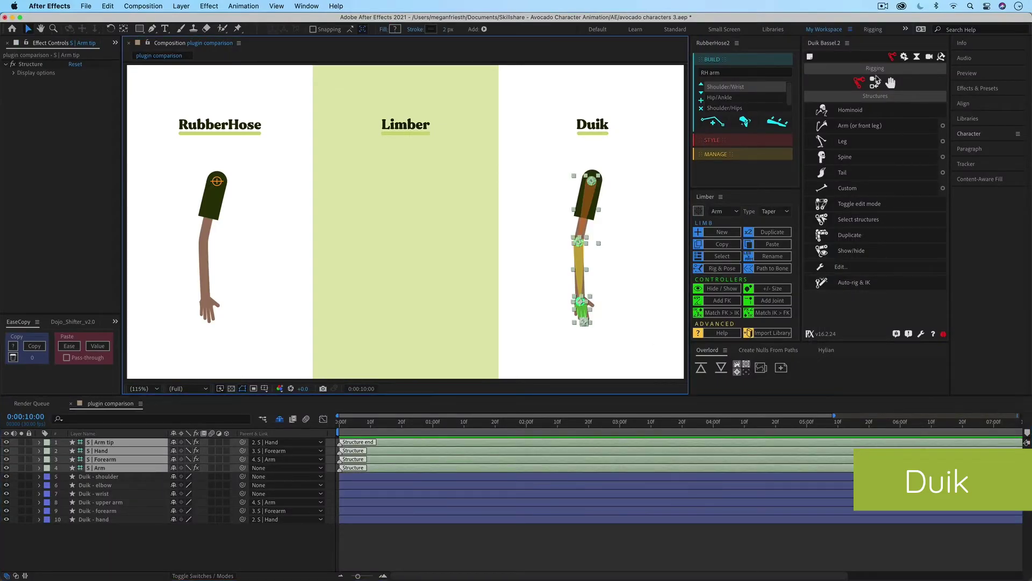
- Auto-rig the bones with IK, test-bend the arm from the hand controller, then undo
{"action": "left_click", "coordinate": [862, 111]}
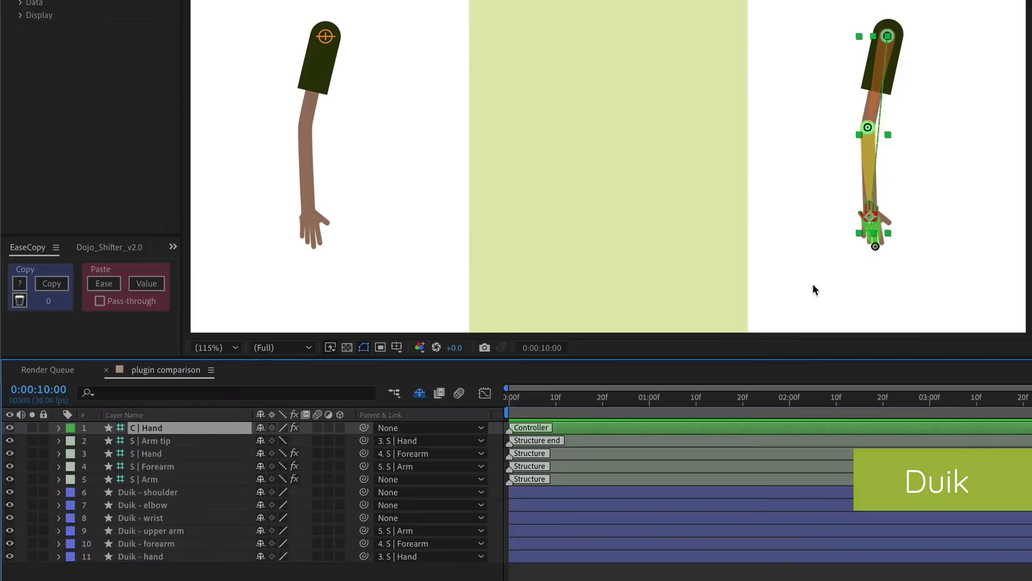
{"action": "left_click_drag", "start_coordinate": [871, 216], "coordinate": [950, 117]}
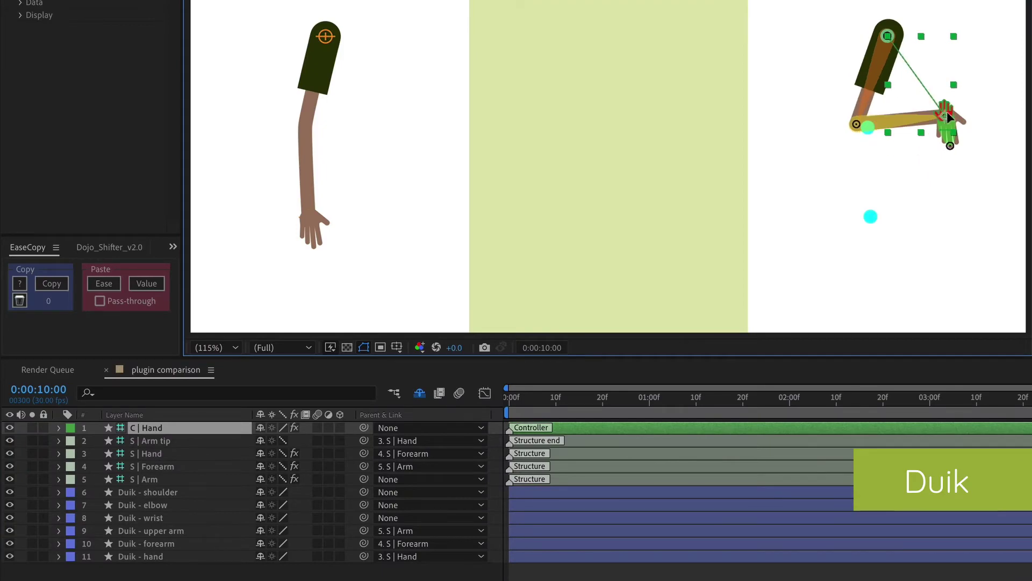
{"action": "key", "text": "ctrl+z"}
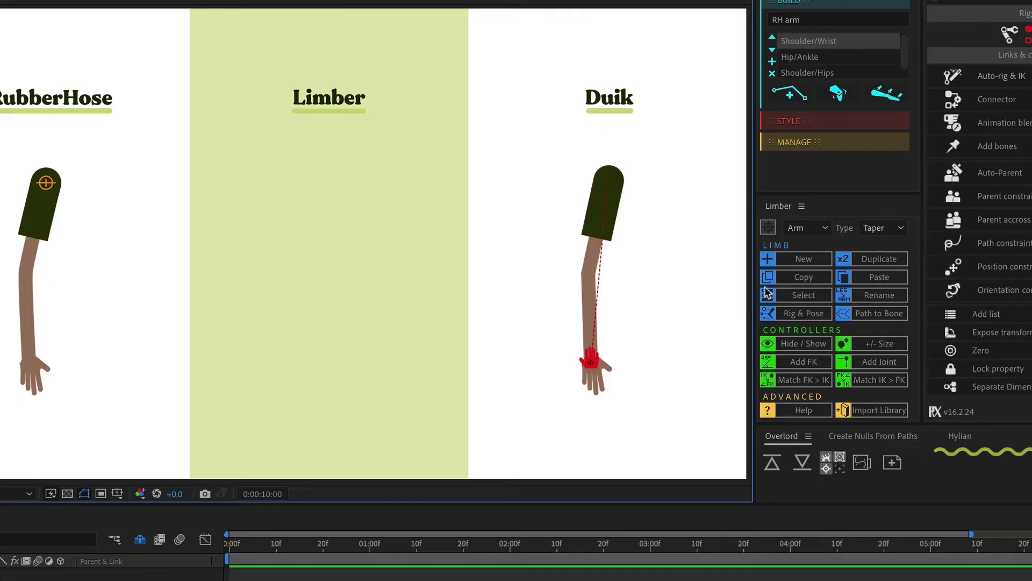
- Create a Limber limb named 'Limber' and rig the existing art, using the sleeve as upper art
{"action": "left_click", "coordinate": [807, 258]}
{"action": "type", "text": "Limber"}
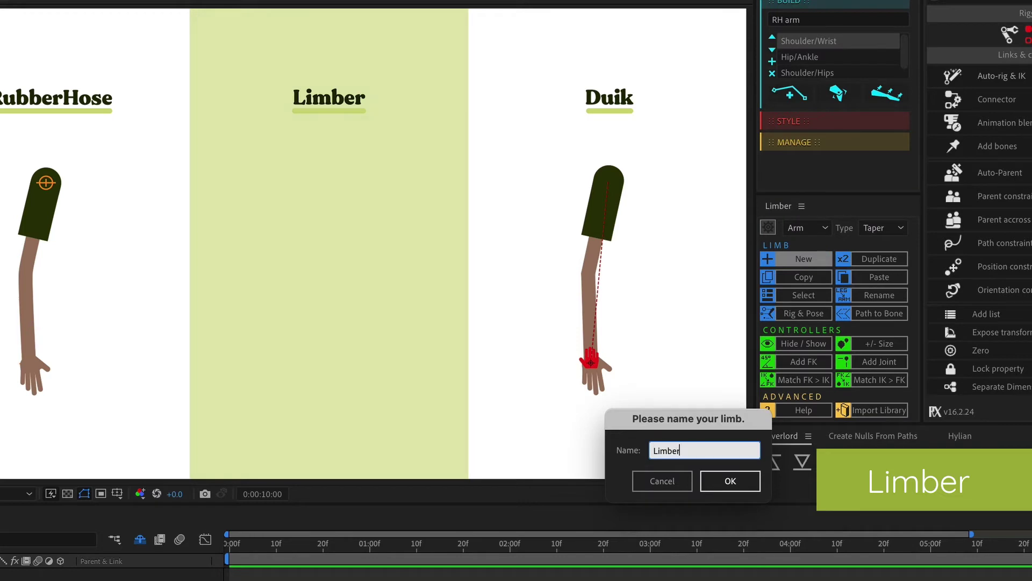
{"action": "key", "text": "Return"}
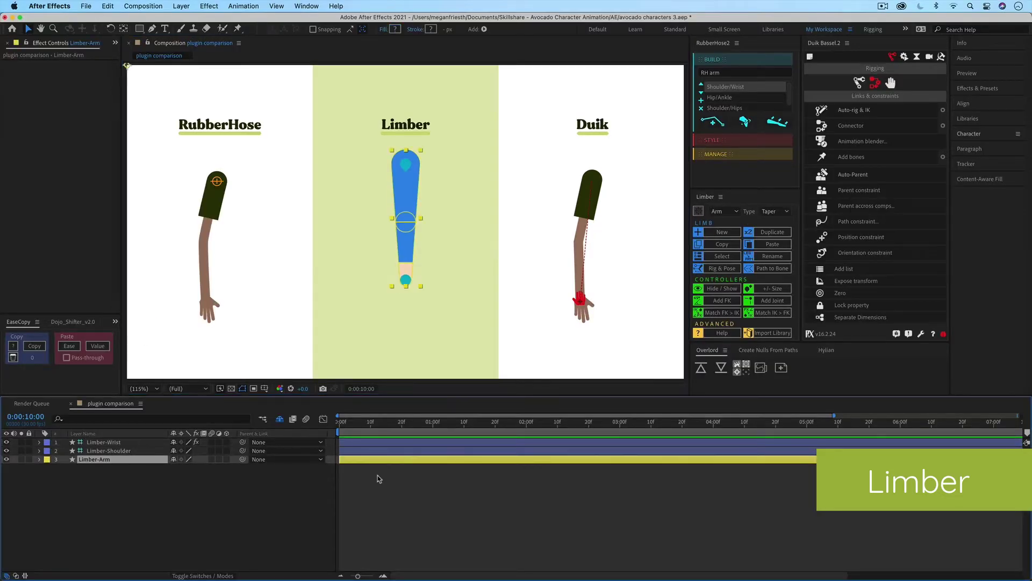
{"action": "left_click", "coordinate": [708, 288]}
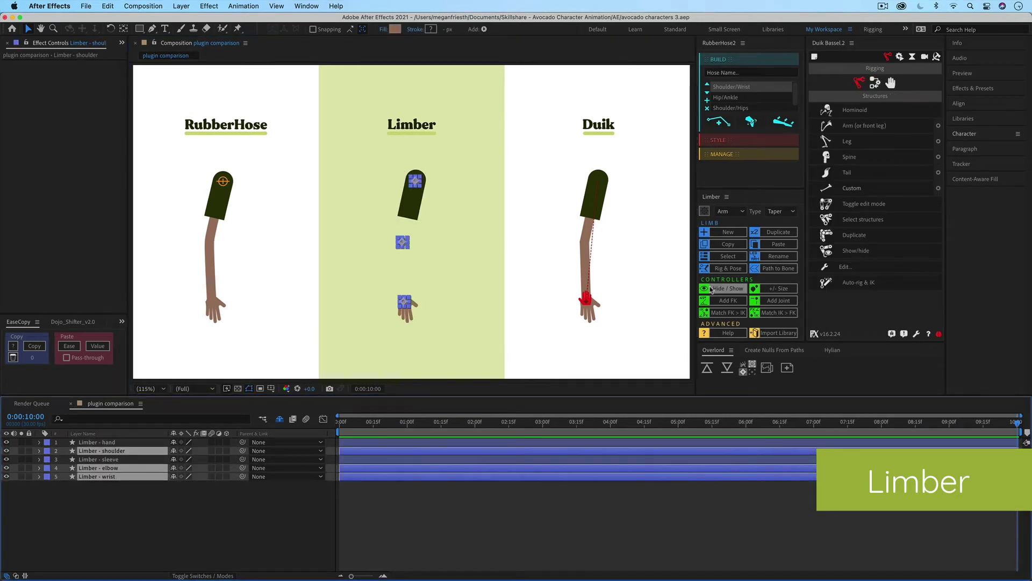
{"action": "left_click", "coordinate": [727, 268]}
{"action": "left_click", "coordinate": [644, 307]}
{"action": "left_click", "coordinate": [690, 133]}
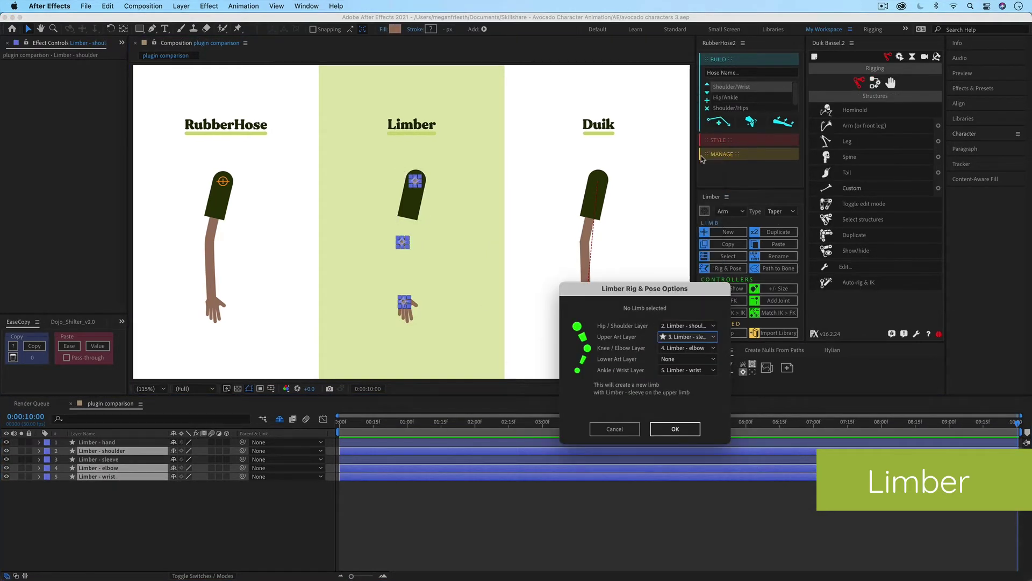
{"action": "left_click", "coordinate": [677, 431]}
{"action": "left_click", "coordinate": [673, 380]}
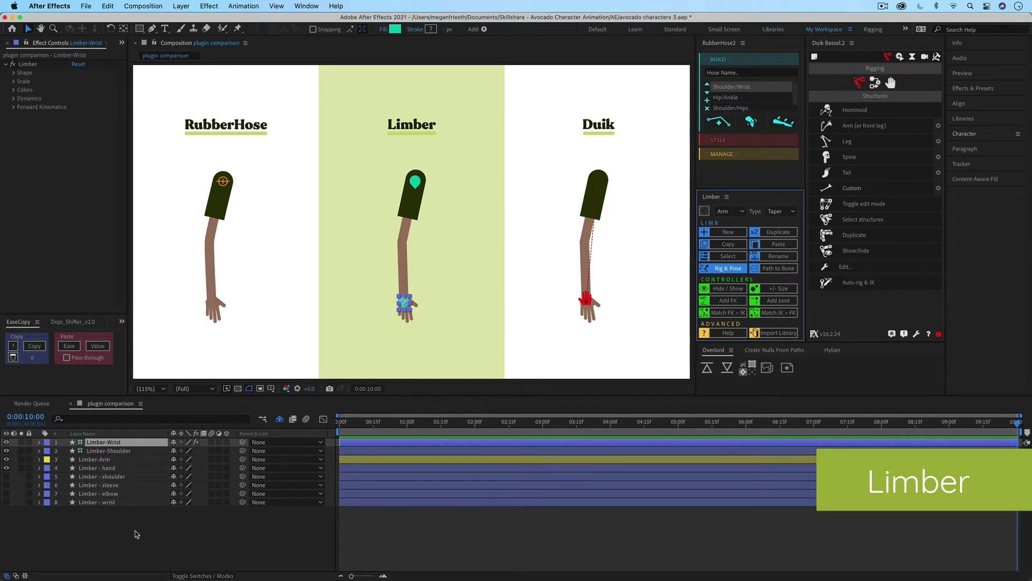
- Delete the old arm art layers and parent Limber - hand to the wrist controller
{"action": "left_click", "coordinate": [102, 476]}
{"action": "left_click", "coordinate": [111, 502], "text": "shift"}
{"action": "key", "text": "Delete"}
{"action": "left_click_drag", "start_coordinate": [97, 469], "coordinate": [97, 441]}
{"action": "left_click_drag", "start_coordinate": [242, 442], "coordinate": [109, 452]}
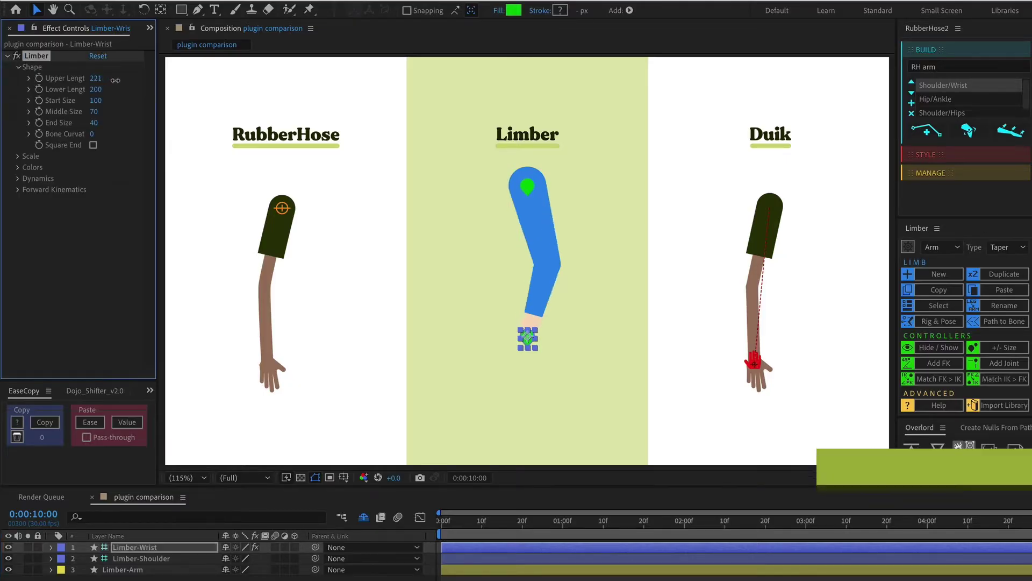
- Lengthen the segments, narrow the wrist, and colour the sleeve dark green with sampled skin
{"action": "left_click_drag", "start_coordinate": [116, 81], "coordinate": [99, 119]}
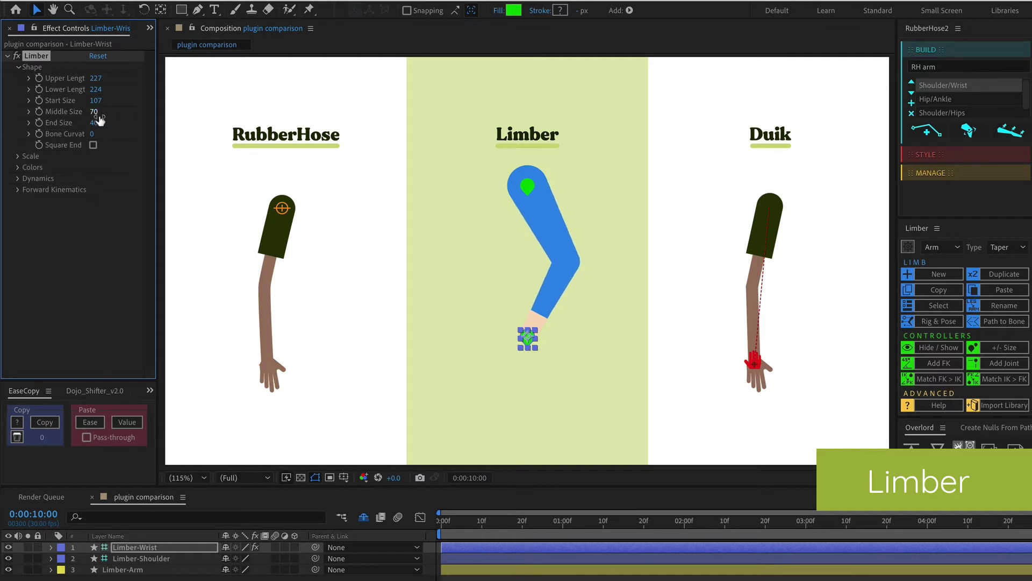
{"action": "left_click_drag", "start_coordinate": [114, 123], "coordinate": [120, 123]}
{"action": "left_click", "coordinate": [20, 168]}
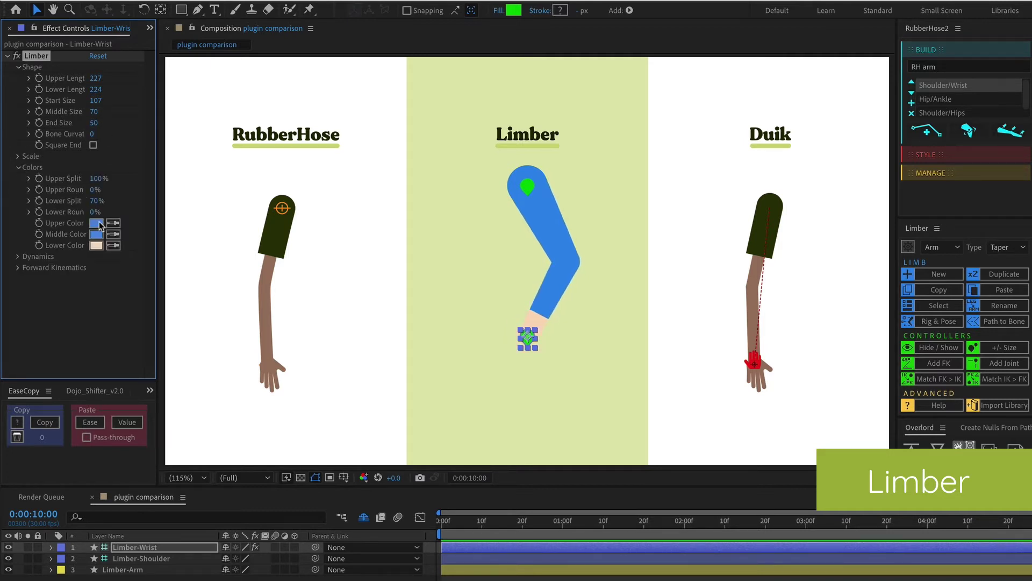
{"action": "left_click", "coordinate": [281, 241]}
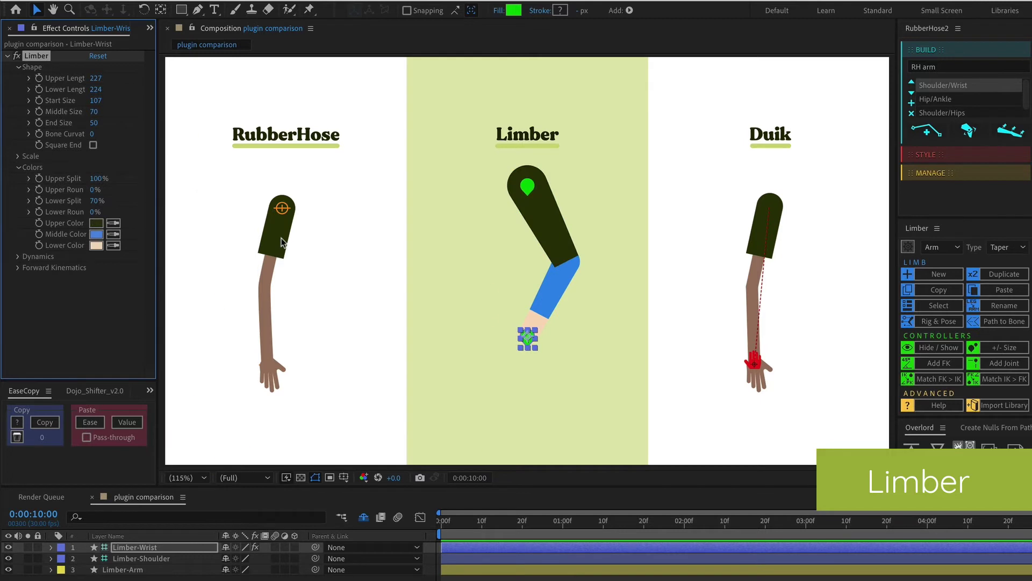
{"action": "left_click", "coordinate": [113, 246]}
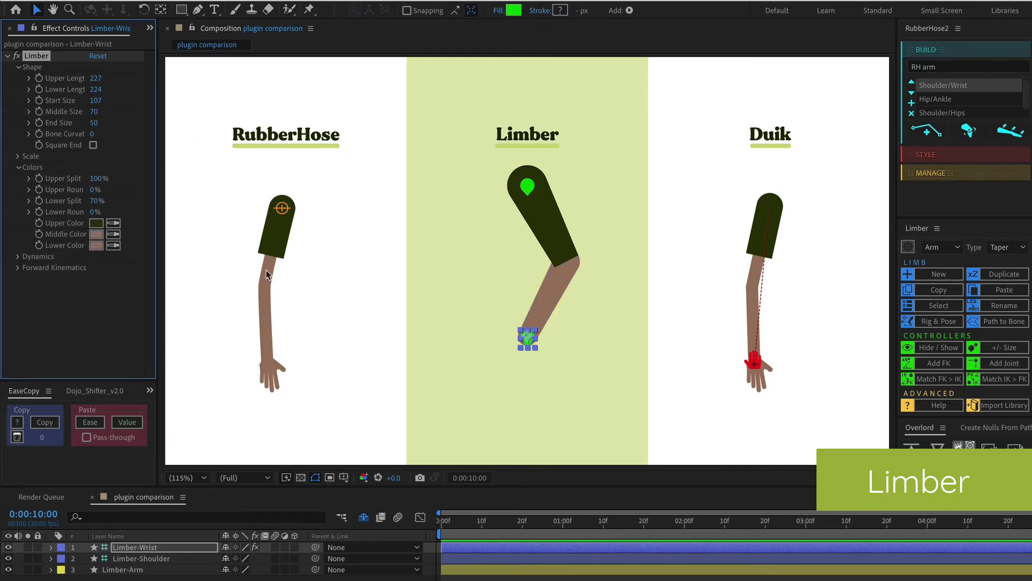
- Lower Upper Split to shorten the sleeve and set Clockwise to -100% to reverse the bend
{"action": "left_click_drag", "start_coordinate": [96, 180], "coordinate": [83, 183]}
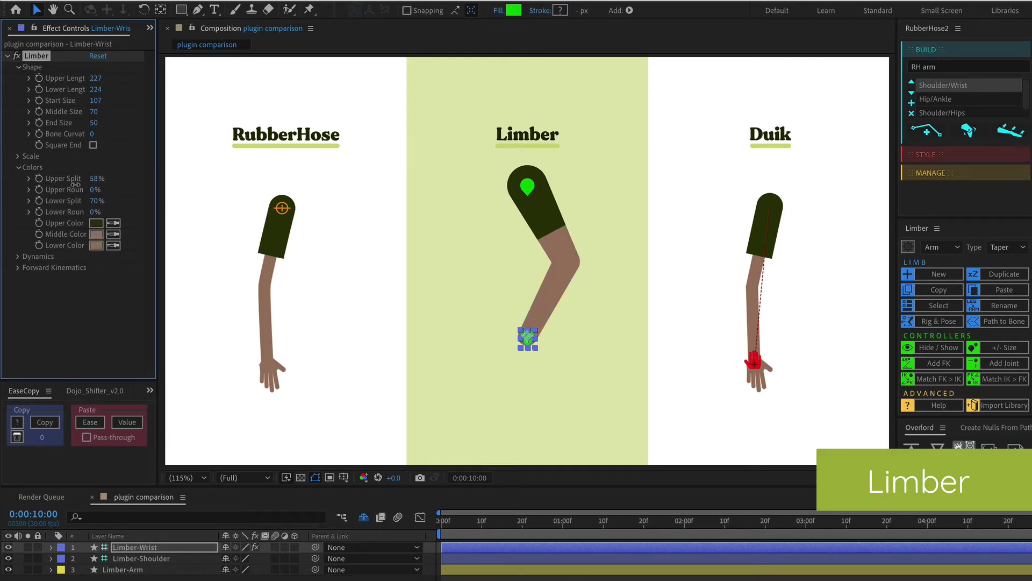
{"action": "left_click", "coordinate": [19, 256]}
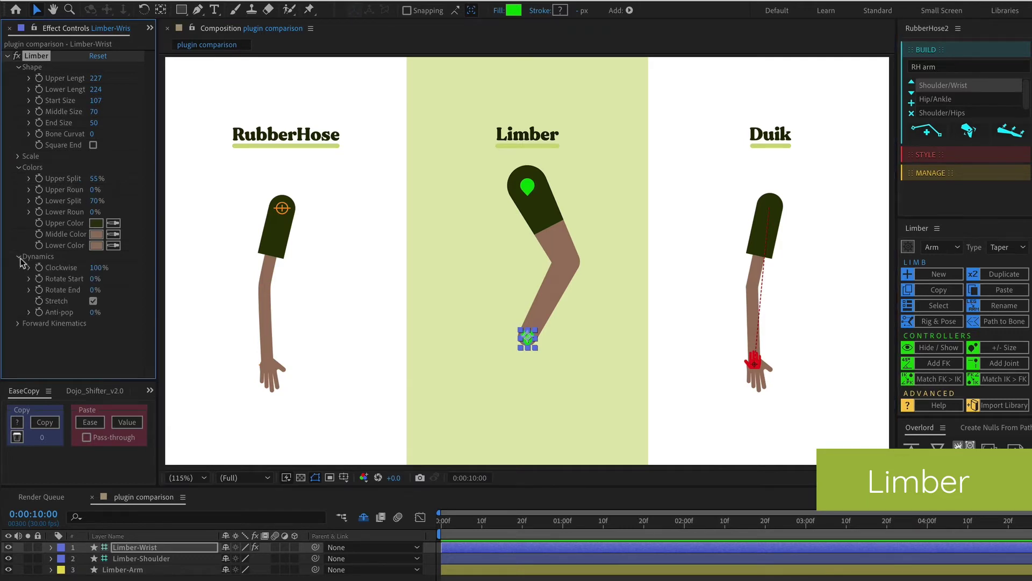
{"action": "left_click_drag", "start_coordinate": [97, 268], "coordinate": [13, 288]}
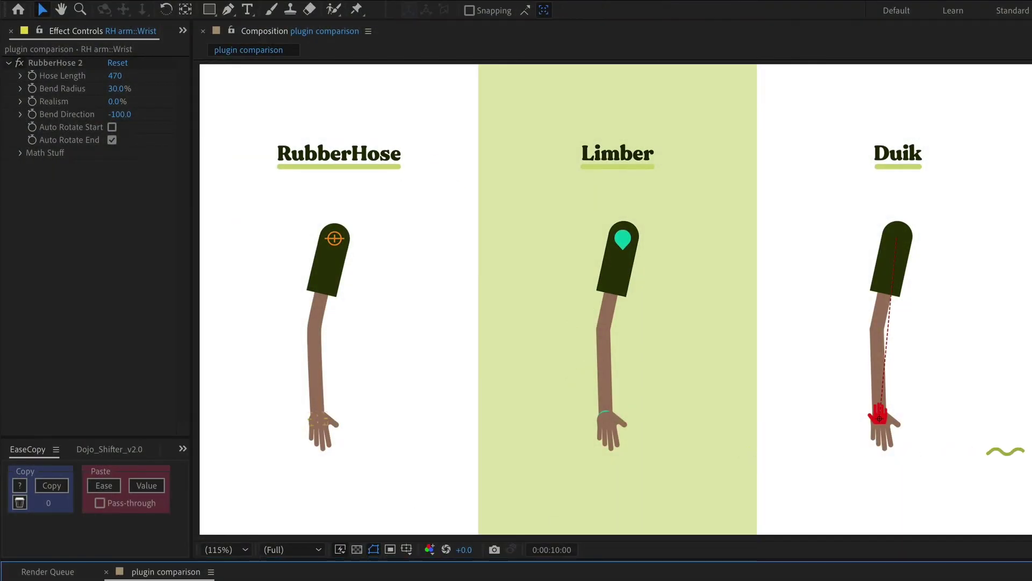
- Test-bend the RubberHose wrist, then keyframe the Duik hand raised at one second
{"action": "mouse_move", "coordinate": [321, 415]}
{"action": "left_mouse_down"}
{"action": "mouse_move", "coordinate": [404, 328]}
{"action": "mouse_move", "coordinate": [292, 374]}
{"action": "mouse_move", "coordinate": [260, 373]}
{"action": "mouse_move", "coordinate": [313, 433]}
{"action": "mouse_move", "coordinate": [368, 409]}
{"action": "mouse_move", "coordinate": [362, 380]}
{"action": "mouse_move", "coordinate": [318, 418]}
{"action": "left_mouse_up"}
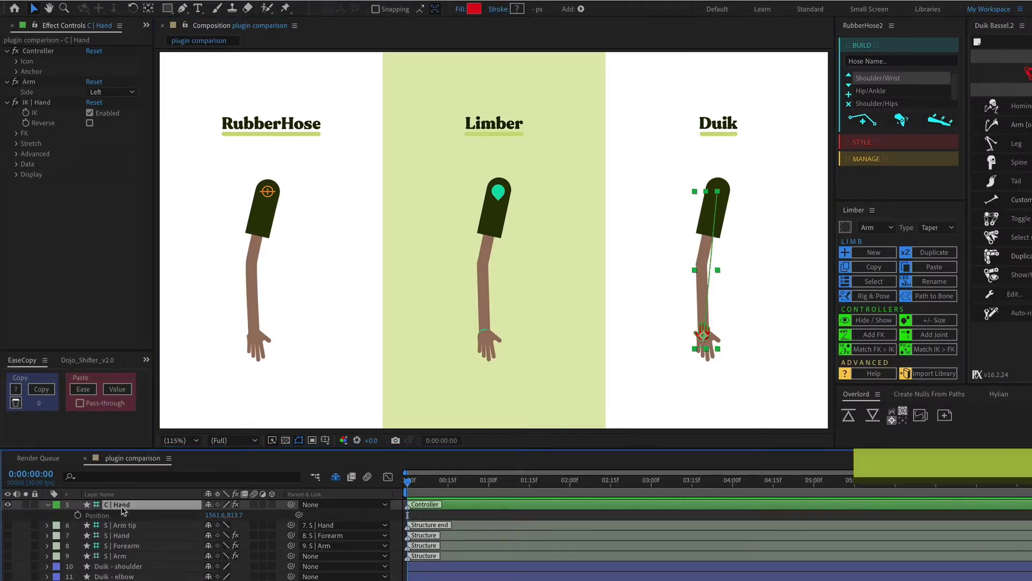
{"action": "left_click", "coordinate": [78, 514]}
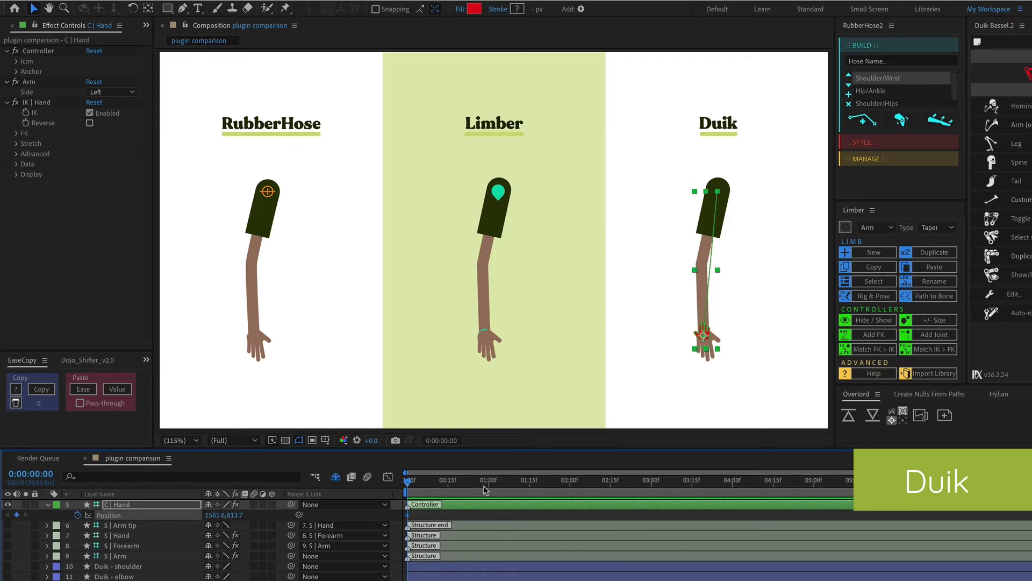
{"action": "left_click_drag", "start_coordinate": [490, 488], "coordinate": [488, 488]}
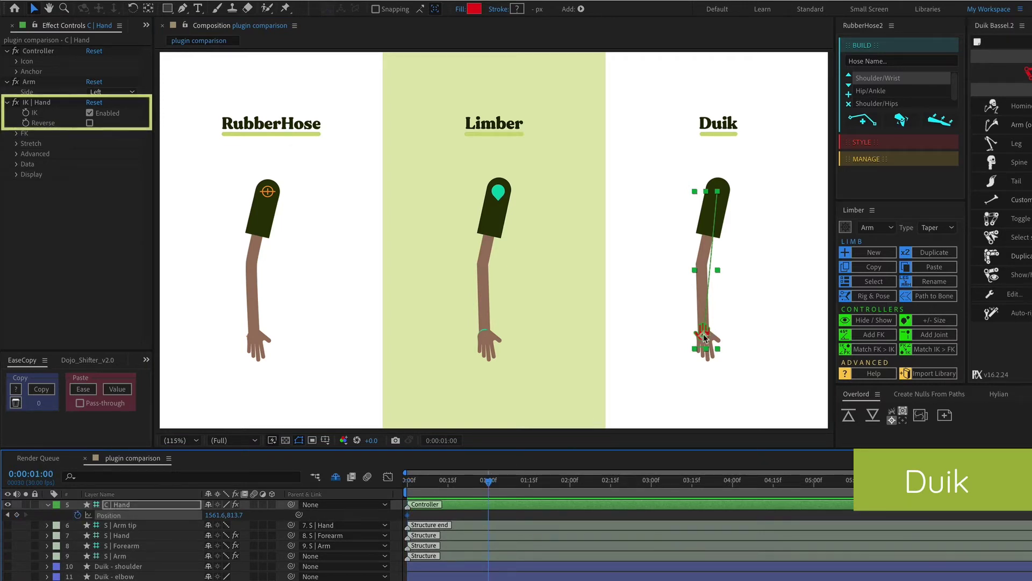
{"action": "left_click_drag", "start_coordinate": [703, 333], "coordinate": [784, 258]}
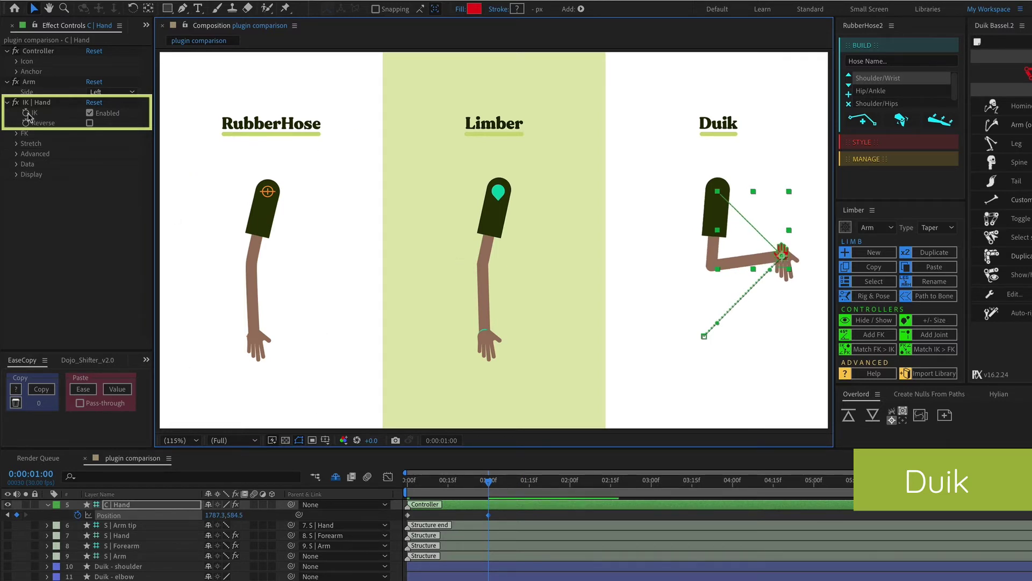
- Toggle IK off and back on for the Duik hand and play through the animation
{"action": "left_click", "coordinate": [90, 113]}
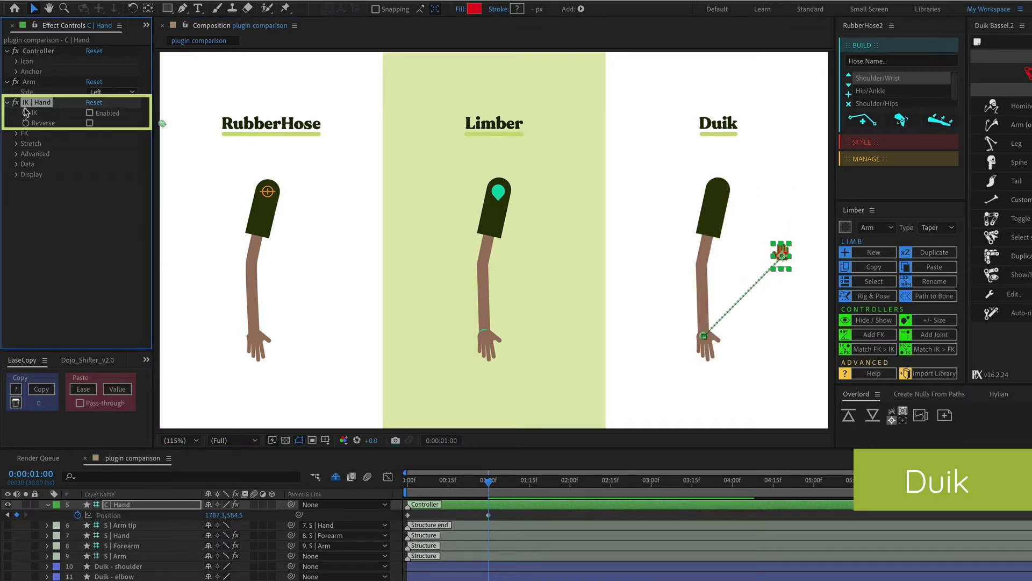
{"action": "left_click_drag", "start_coordinate": [414, 485], "coordinate": [388, 489]}
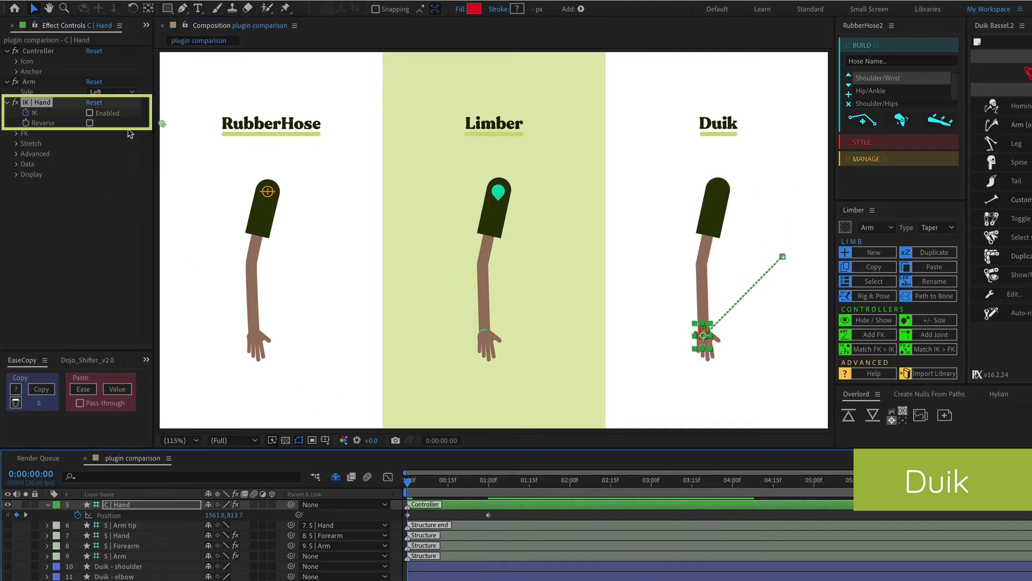
{"action": "left_click", "coordinate": [89, 113]}
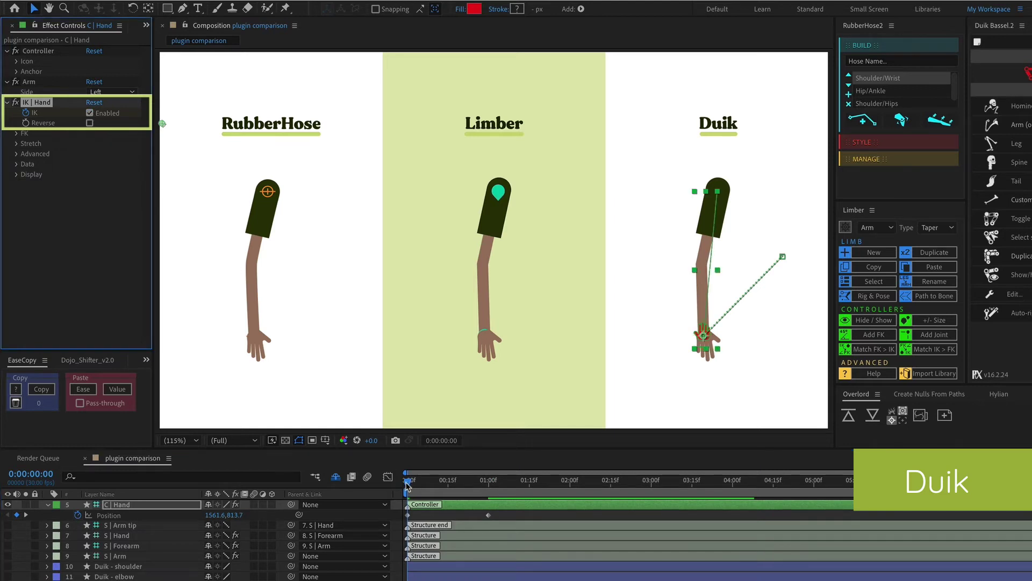
{"action": "left_click_drag", "start_coordinate": [407, 484], "coordinate": [487, 500]}
- Swing the Duik arm's upper segment with the individual FK Upper rotation control
{"action": "left_click", "coordinate": [18, 133]}
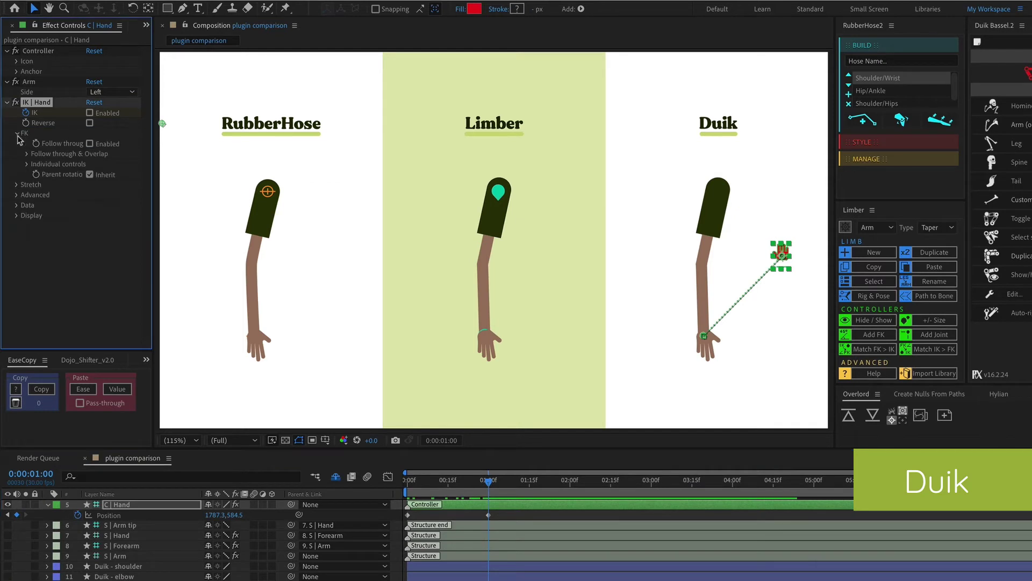
{"action": "left_click", "coordinate": [27, 163]}
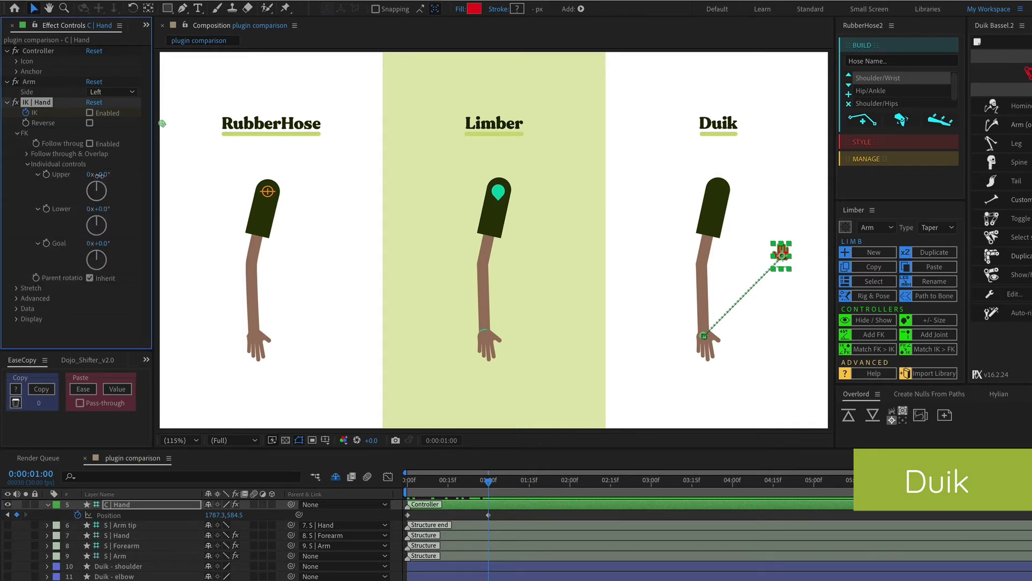
{"action": "left_click_drag", "start_coordinate": [99, 175], "coordinate": [56, 216]}
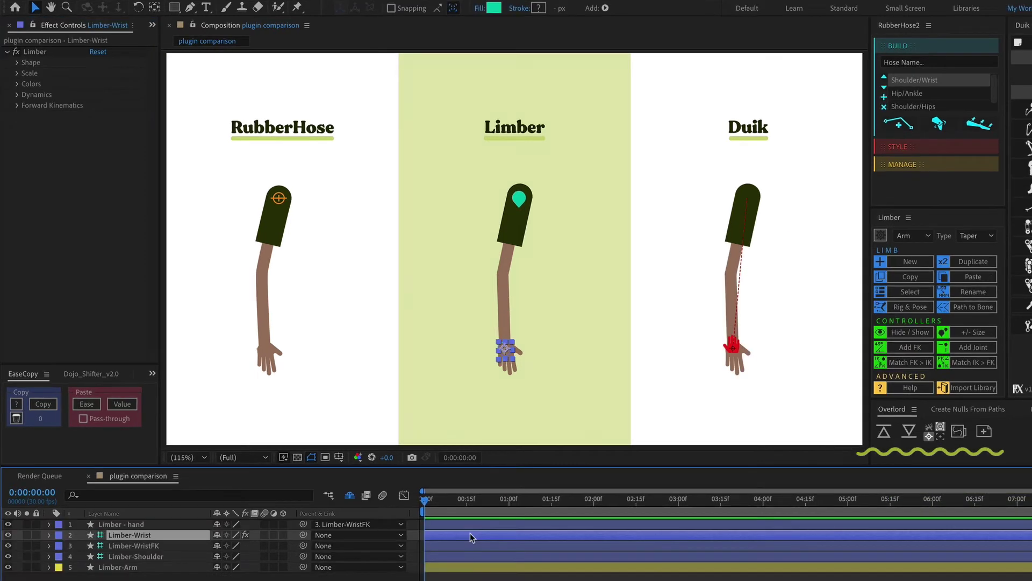
- Keyframe the Limber wrist position, bending the elbow at one second
{"action": "left_click", "coordinate": [80, 546]}
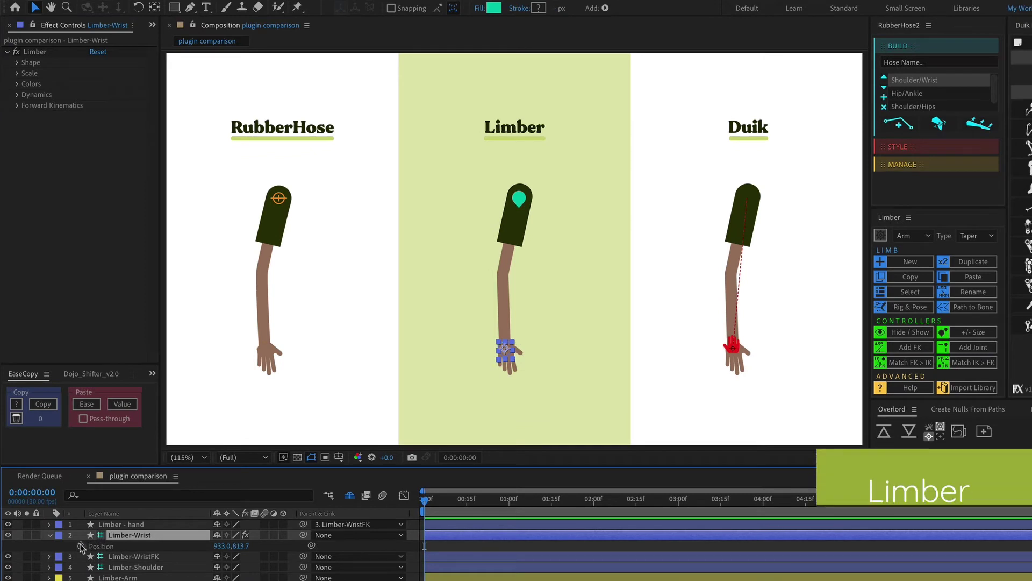
{"action": "left_click", "coordinate": [509, 509]}
{"action": "left_click_drag", "start_coordinate": [507, 353], "coordinate": [570, 274]}
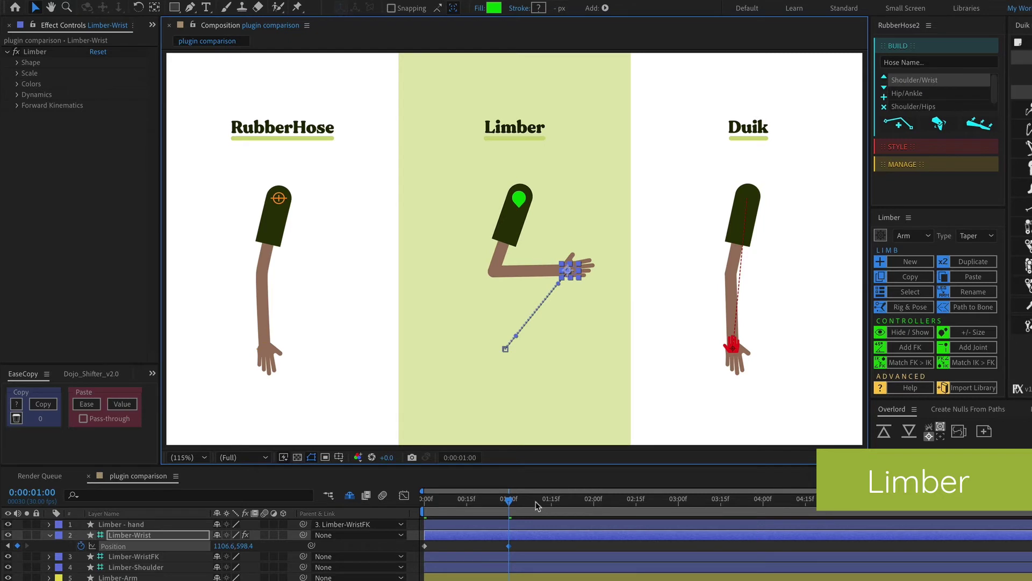
- At two seconds set Forward Kinematics to 100% and match FK to the IK pose
{"action": "left_click", "coordinate": [16, 106]}
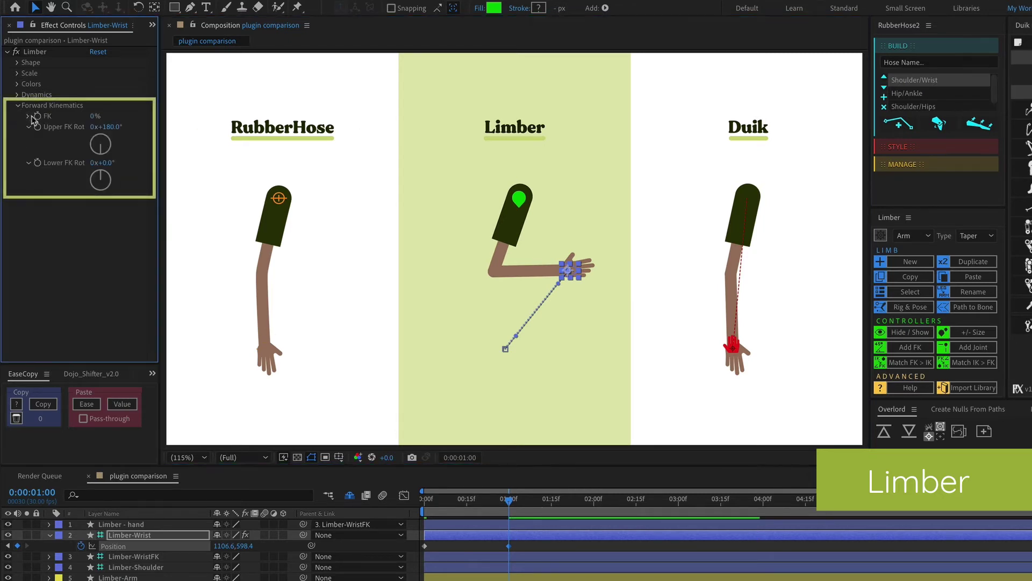
{"action": "left_click", "coordinate": [95, 174]}
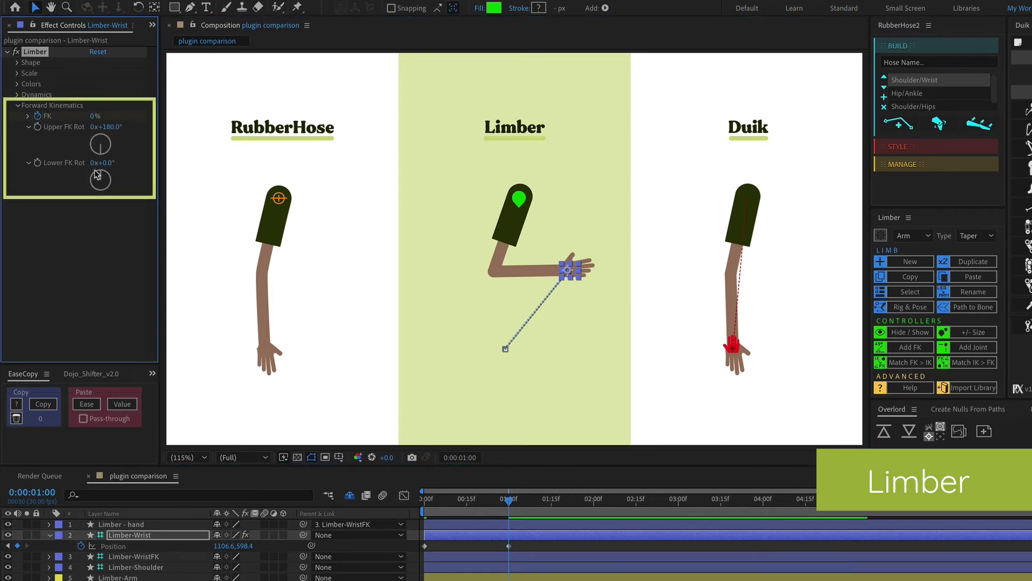
{"action": "left_click", "coordinate": [593, 510]}
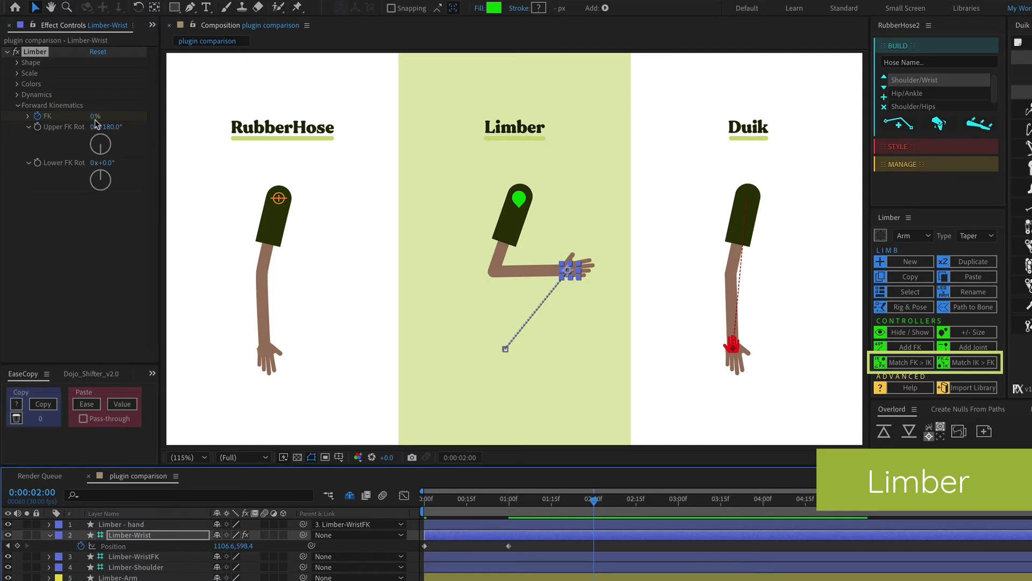
{"action": "left_click_drag", "start_coordinate": [95, 121], "coordinate": [231, 121]}
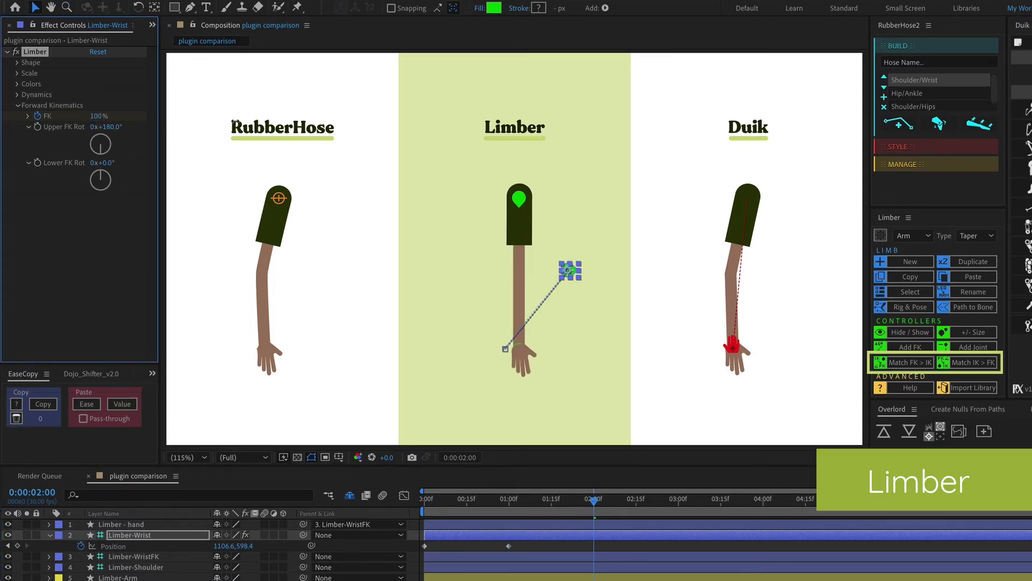
{"action": "key", "text": "u"}
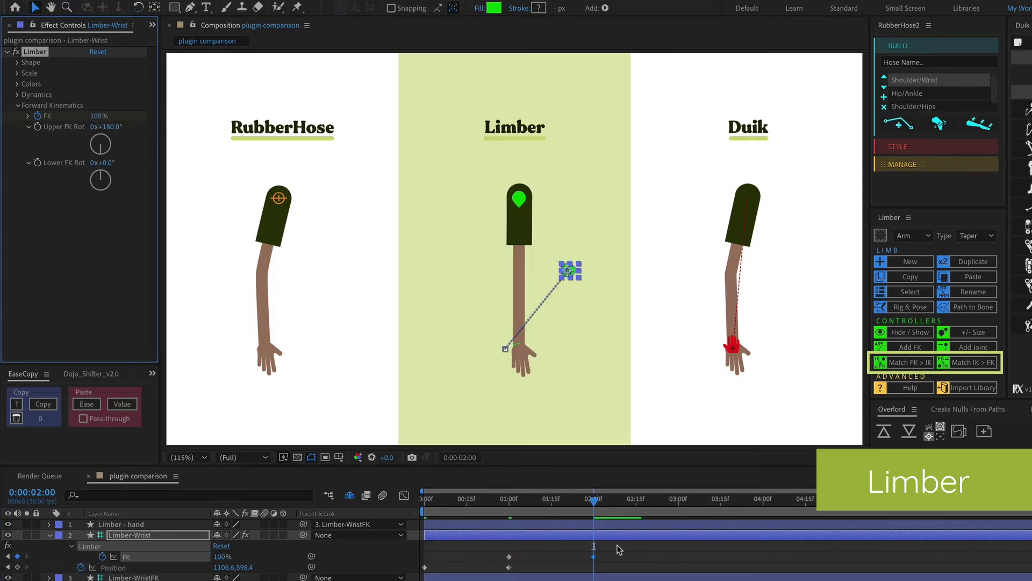
{"action": "left_click", "coordinate": [908, 363]}
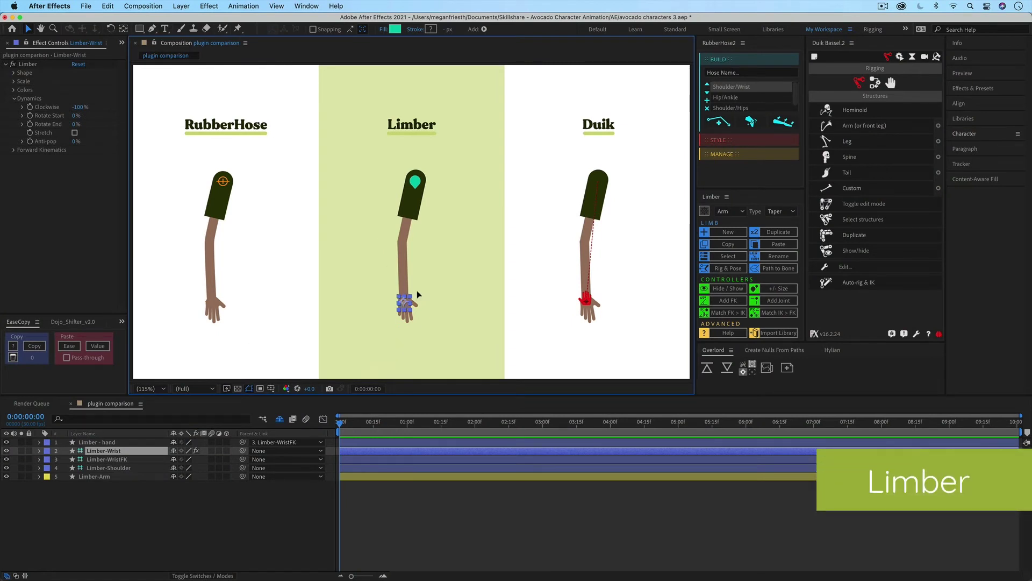
- Bend the Limber, RubberHose and Duik arms upward, raising then reducing Limber's Rotate End
{"action": "left_click_drag", "start_coordinate": [416, 291], "coordinate": [447, 248]}
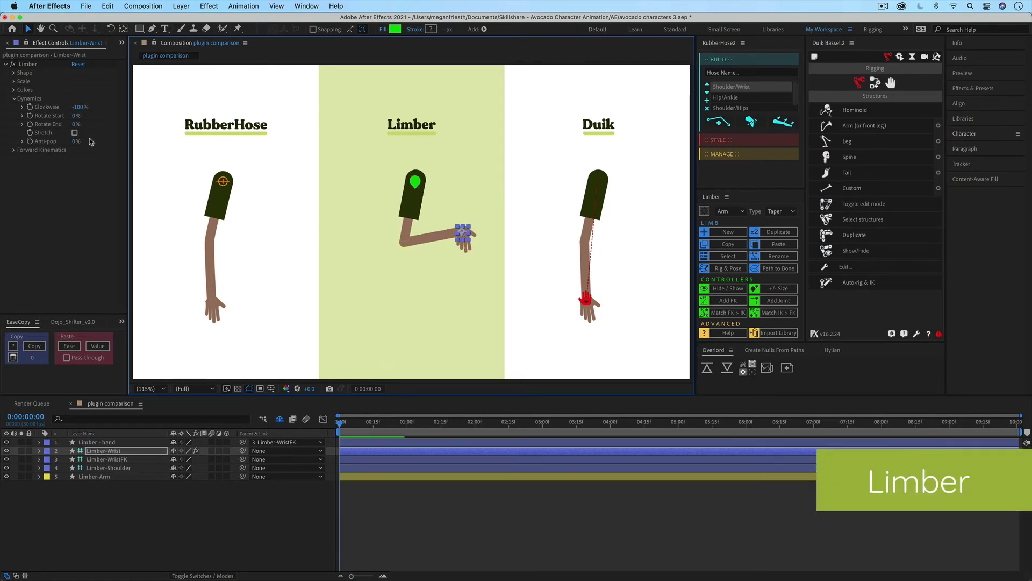
{"action": "left_click_drag", "start_coordinate": [75, 126], "coordinate": [163, 128]}
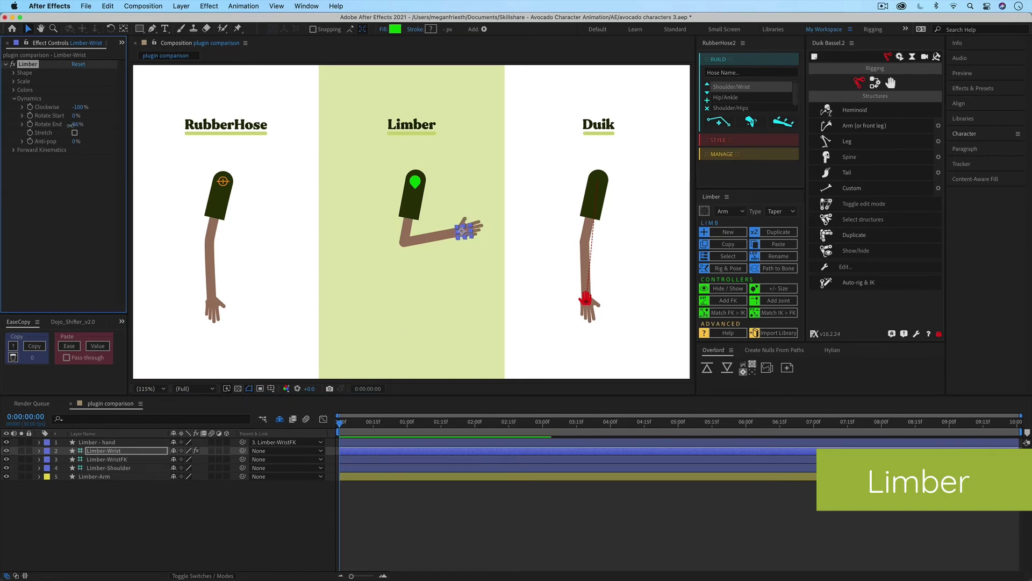
{"action": "left_click_drag", "start_coordinate": [72, 125], "coordinate": [56, 127]}
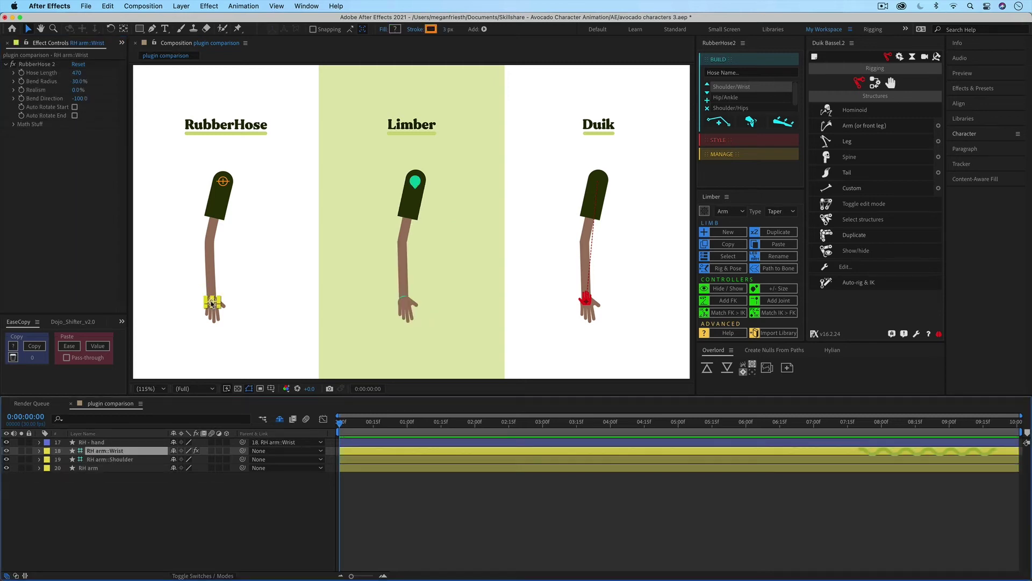
{"action": "left_click_drag", "start_coordinate": [255, 254], "coordinate": [278, 236]}
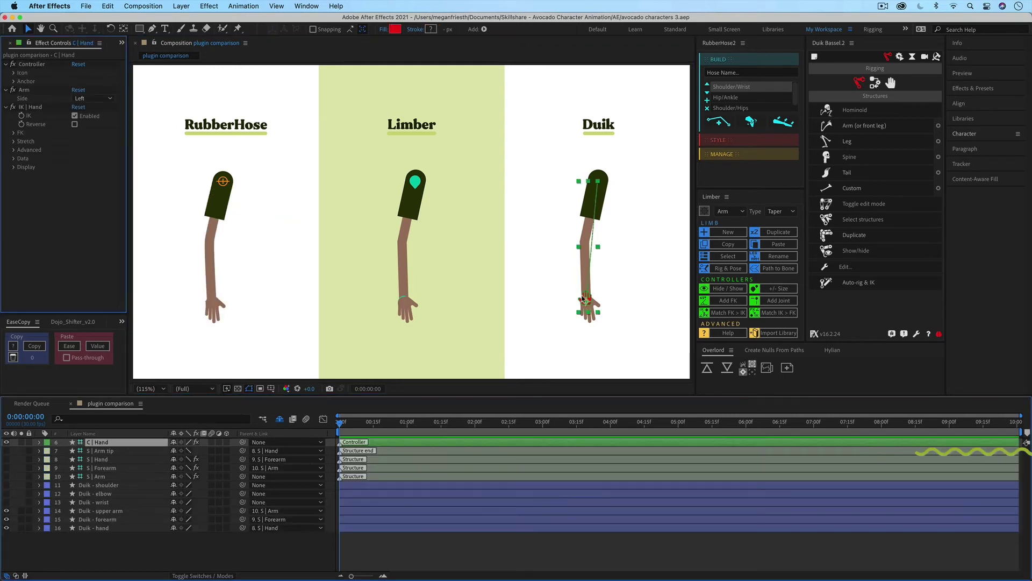
{"action": "left_click_drag", "start_coordinate": [589, 305], "coordinate": [635, 219]}
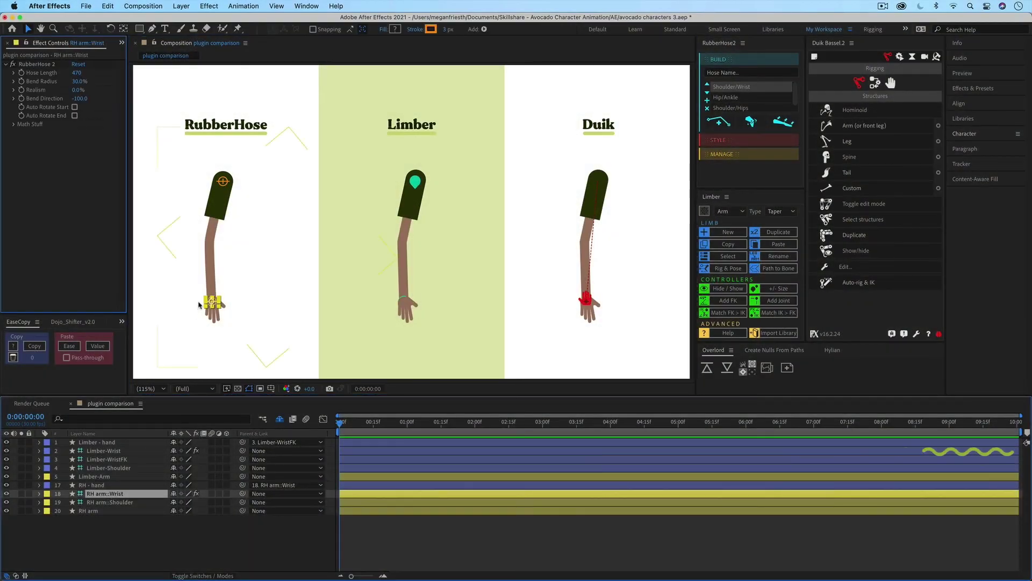
- Pull the RubberHose and Limber wrist controllers below their hands to compare stretching
{"action": "mouse_move", "coordinate": [213, 303]}
{"action": "left_mouse_down"}
{"action": "mouse_move", "coordinate": [269, 347]}
{"action": "mouse_move", "coordinate": [225, 290]}
{"action": "left_mouse_up"}
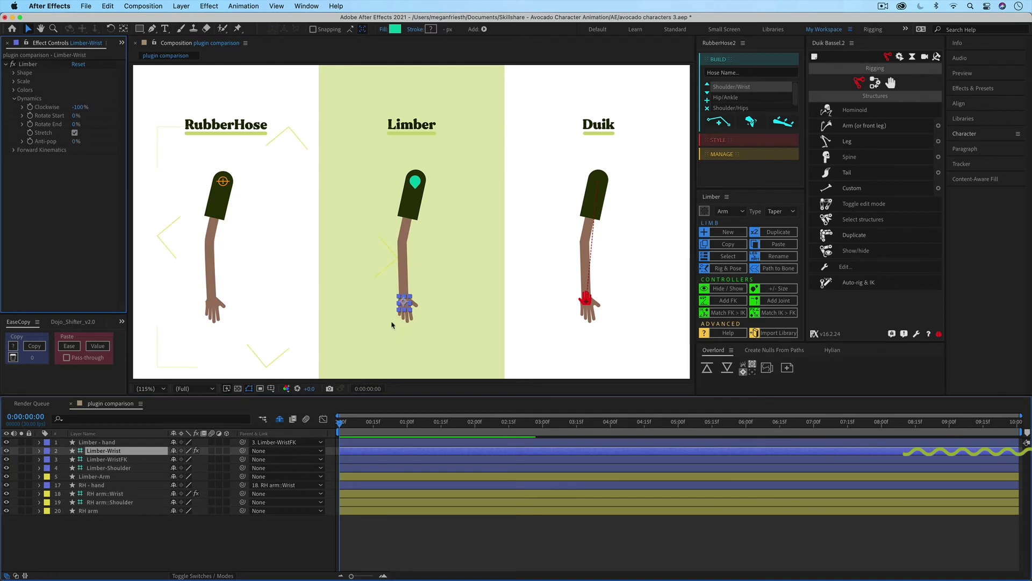
{"action": "mouse_move", "coordinate": [404, 303]}
{"action": "left_mouse_down"}
{"action": "mouse_move", "coordinate": [439, 348]}
{"action": "mouse_move", "coordinate": [419, 293]}
{"action": "mouse_move", "coordinate": [404, 305]}
{"action": "left_mouse_up"}
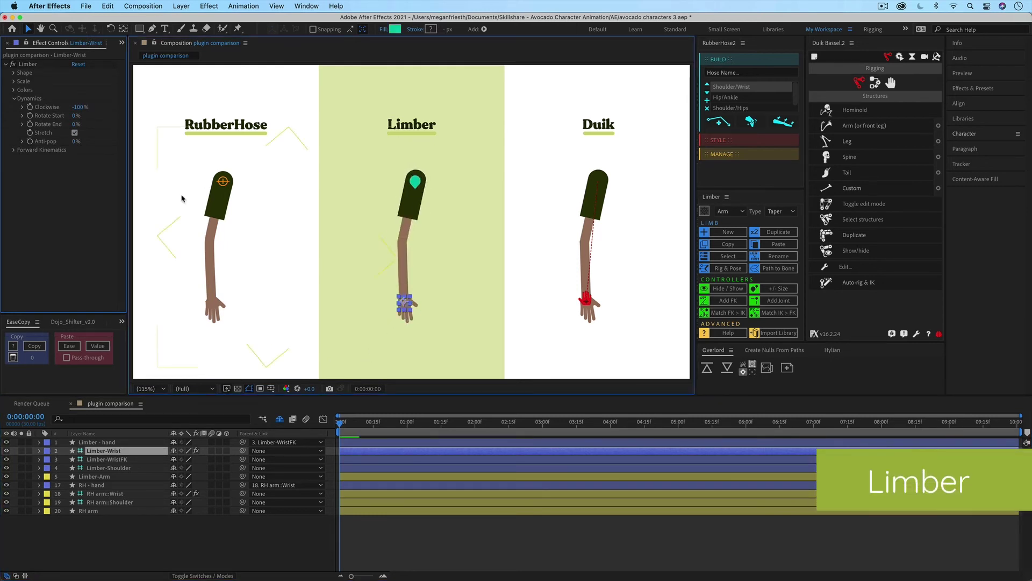
{"action": "left_click", "coordinate": [73, 133]}
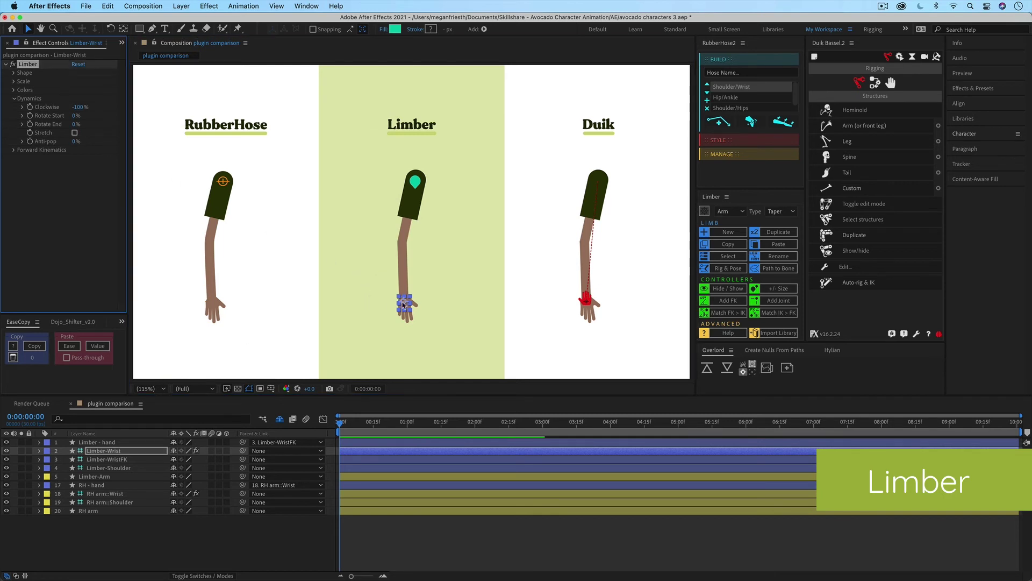
{"action": "left_click_drag", "start_coordinate": [404, 304], "coordinate": [429, 355]}
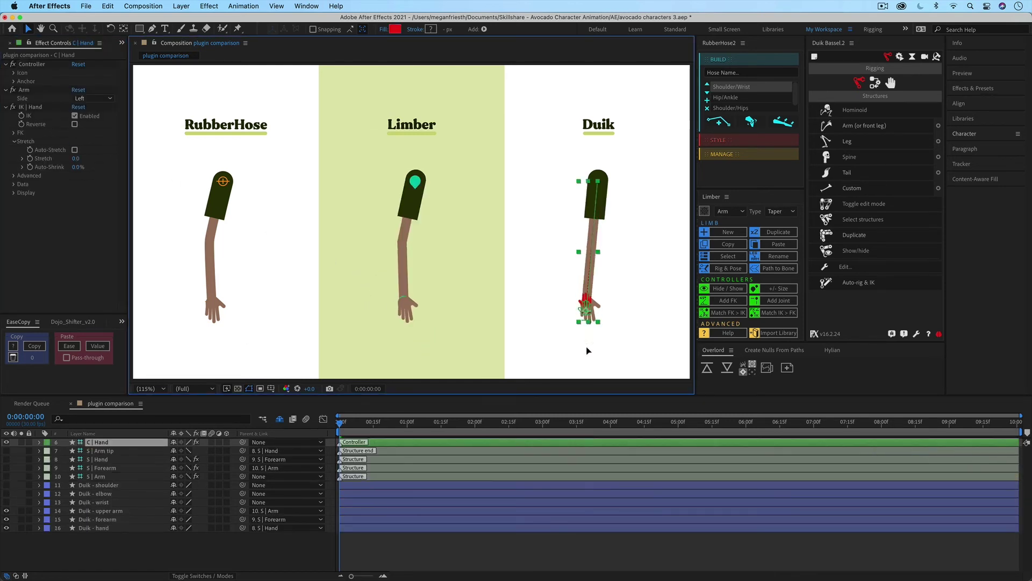
- Stretch the Duik arm, enable Auto-Stretch on C | Hand, then stretch it past its reach
{"action": "left_click_drag", "start_coordinate": [586, 307], "coordinate": [587, 358]}
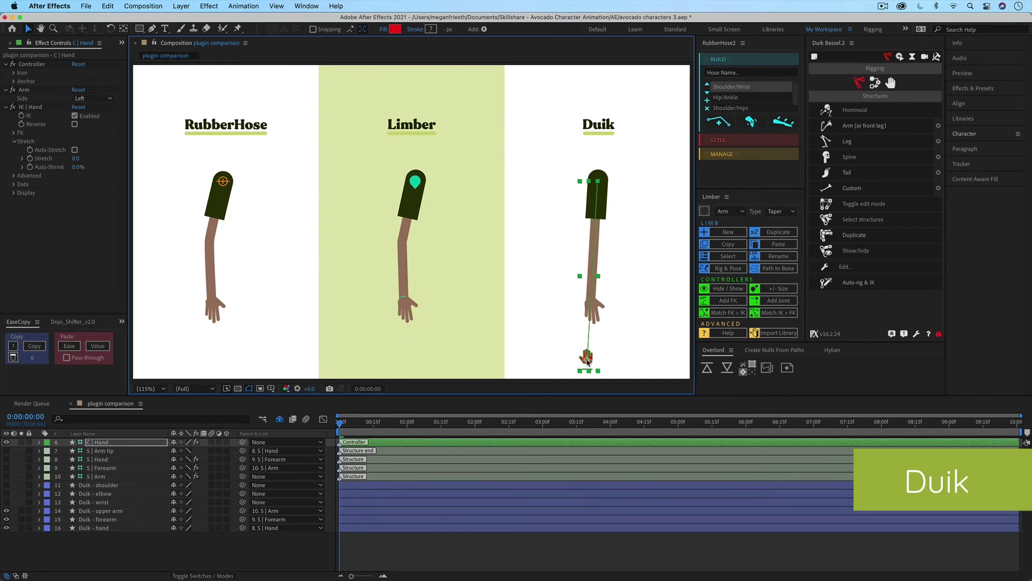
{"action": "left_click_drag", "start_coordinate": [588, 360], "coordinate": [585, 301]}
{"action": "left_click", "coordinate": [75, 151]}
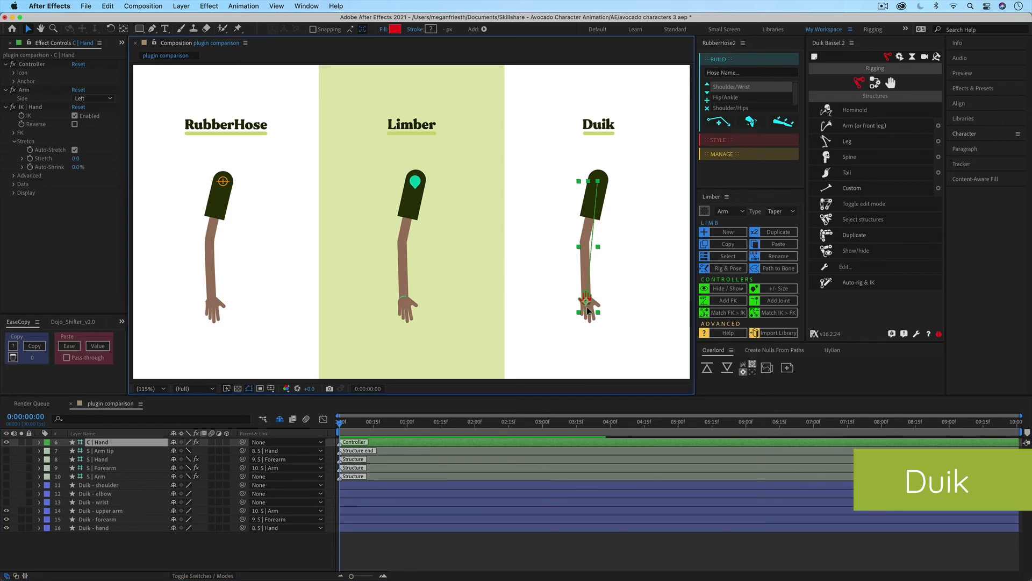
{"action": "left_click_drag", "start_coordinate": [590, 305], "coordinate": [589, 358]}
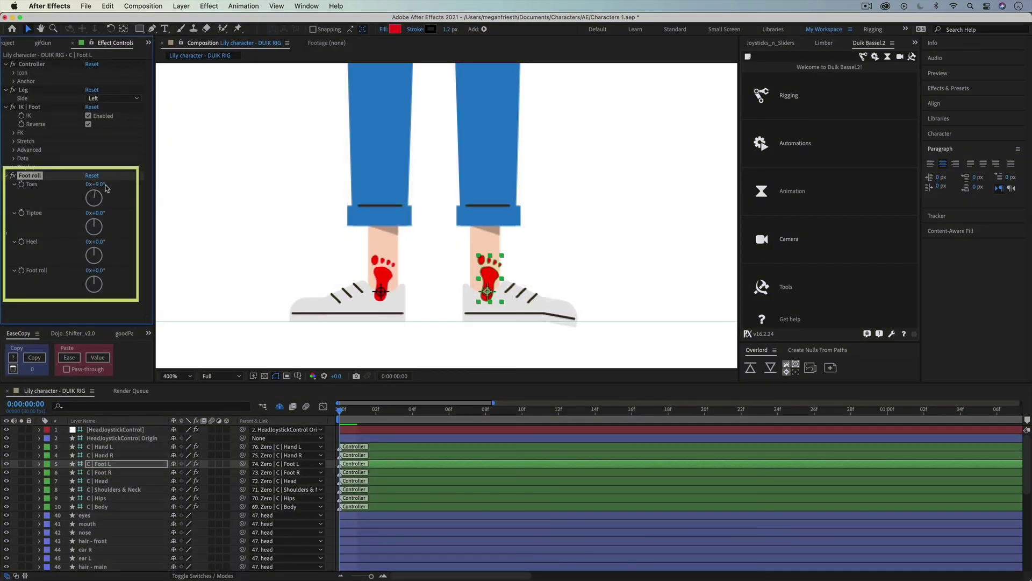
- Scrub Duik's Tiptoe foot-roll value so Lily's left heel lifts
{"action": "mouse_move", "coordinate": [96, 214]}
{"action": "left_mouse_down"}
{"action": "mouse_move", "coordinate": [90, 243]}
{"action": "mouse_move", "coordinate": [98, 242]}
{"action": "mouse_move", "coordinate": [98, 276]}
{"action": "mouse_move", "coordinate": [109, 273]}
{"action": "left_mouse_up"}
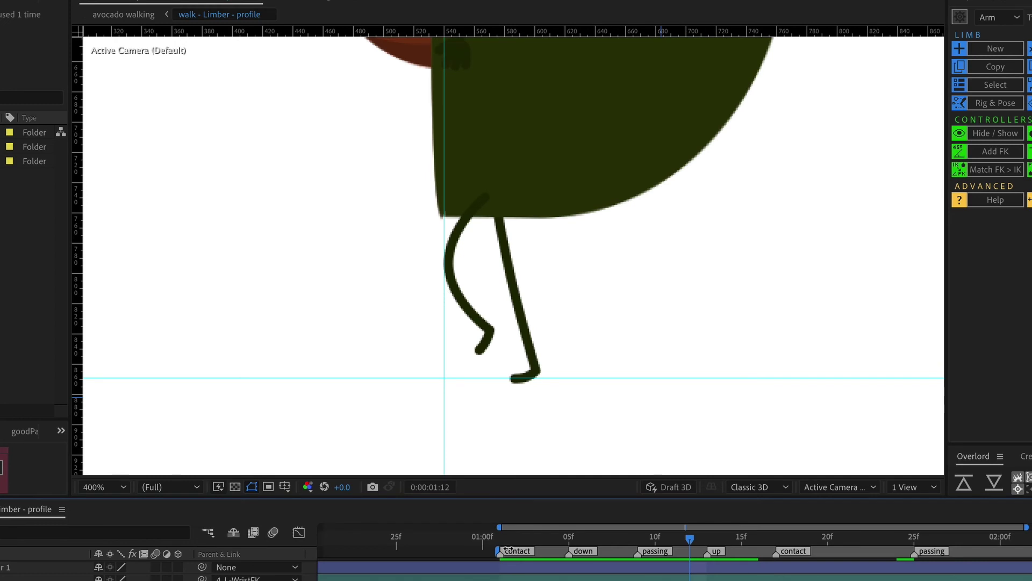
- Scrub the avocado's walk poses, then zero Foot Roll and roll the front foot onto heel and toe
{"action": "left_click", "coordinate": [501, 541]}
{"action": "left_click_drag", "start_coordinate": [500, 542], "coordinate": [682, 558]}
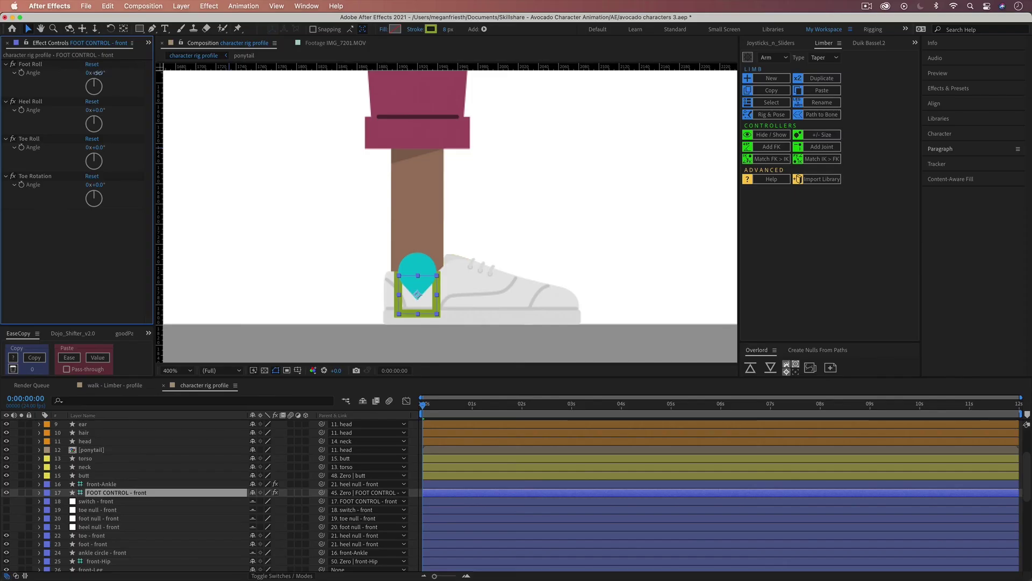
{"action": "left_click", "coordinate": [93, 64]}
{"action": "left_click_drag", "start_coordinate": [98, 110], "coordinate": [97, 112]}
{"action": "left_click_drag", "start_coordinate": [97, 148], "coordinate": [89, 152]}
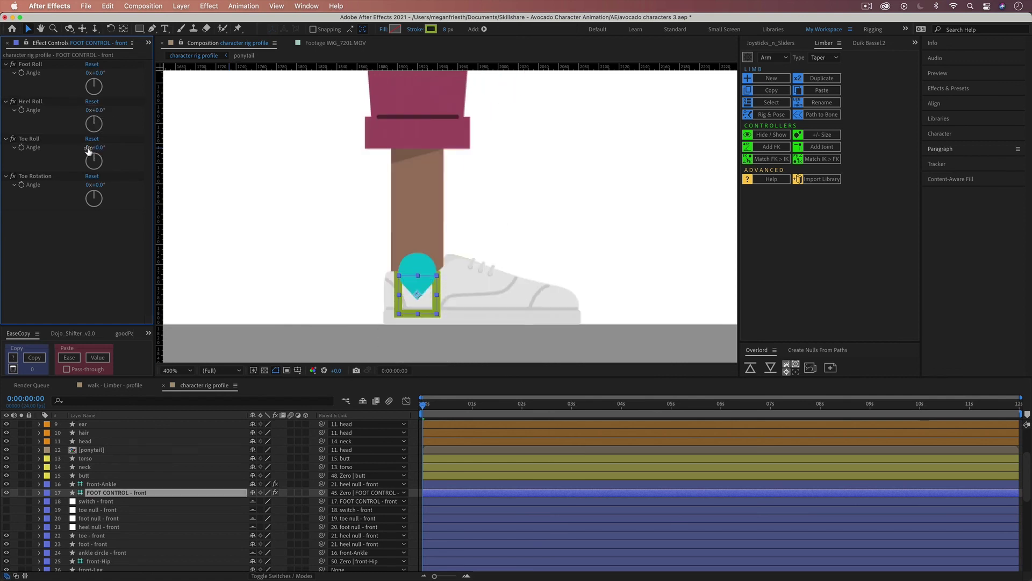